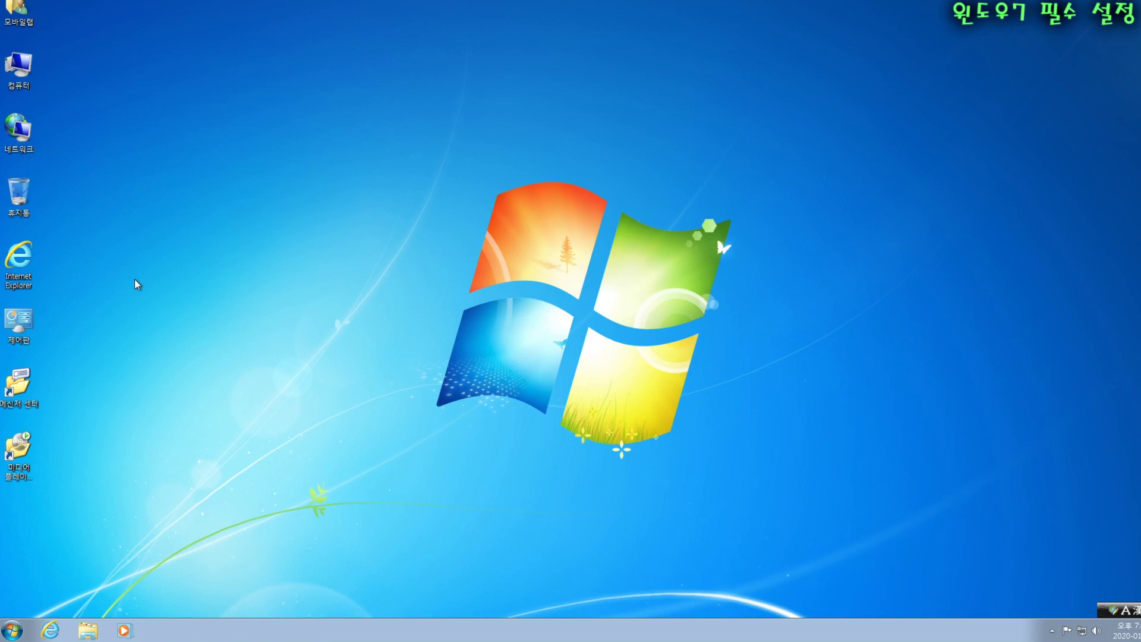
- Open av-test.org in Internet Explorer and switch the site language to English
double_click(29, 284)
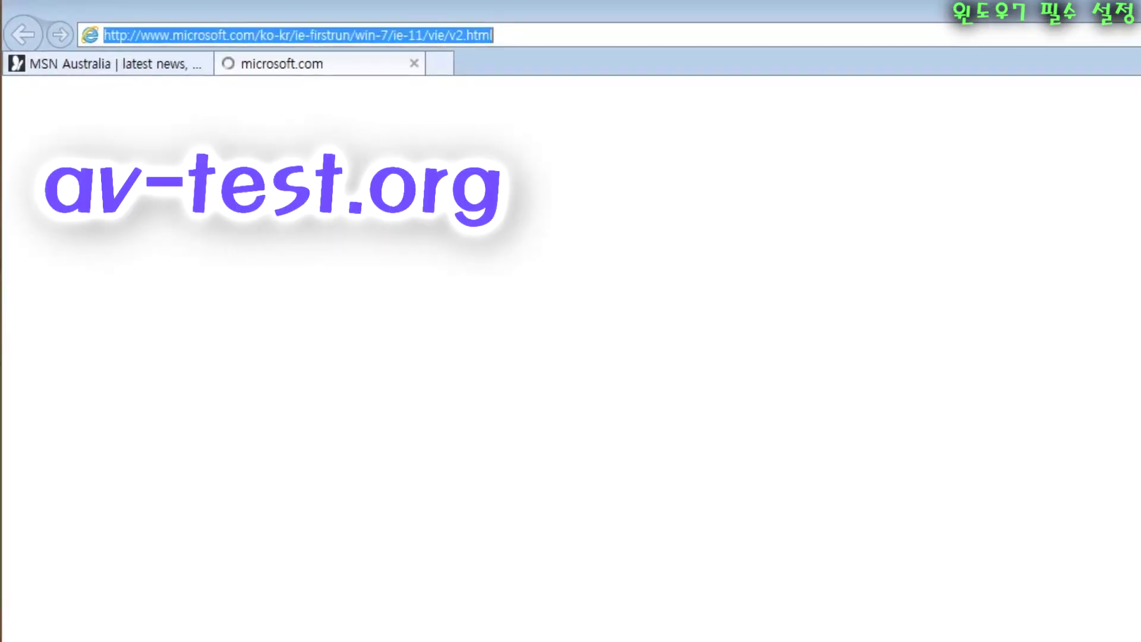
text(av-)
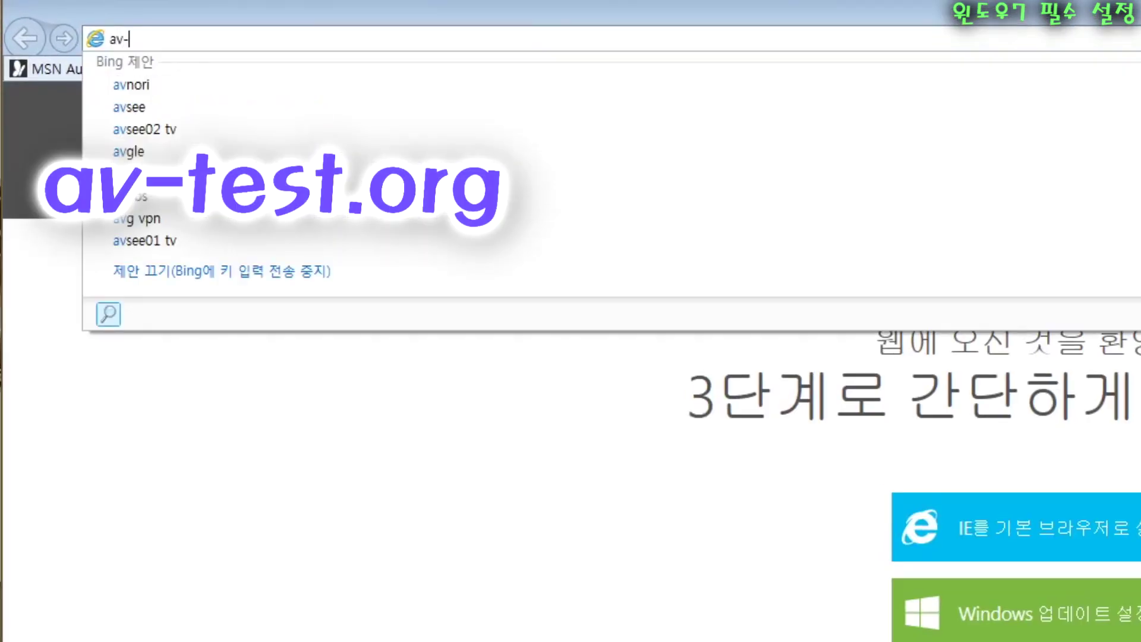
text(test)
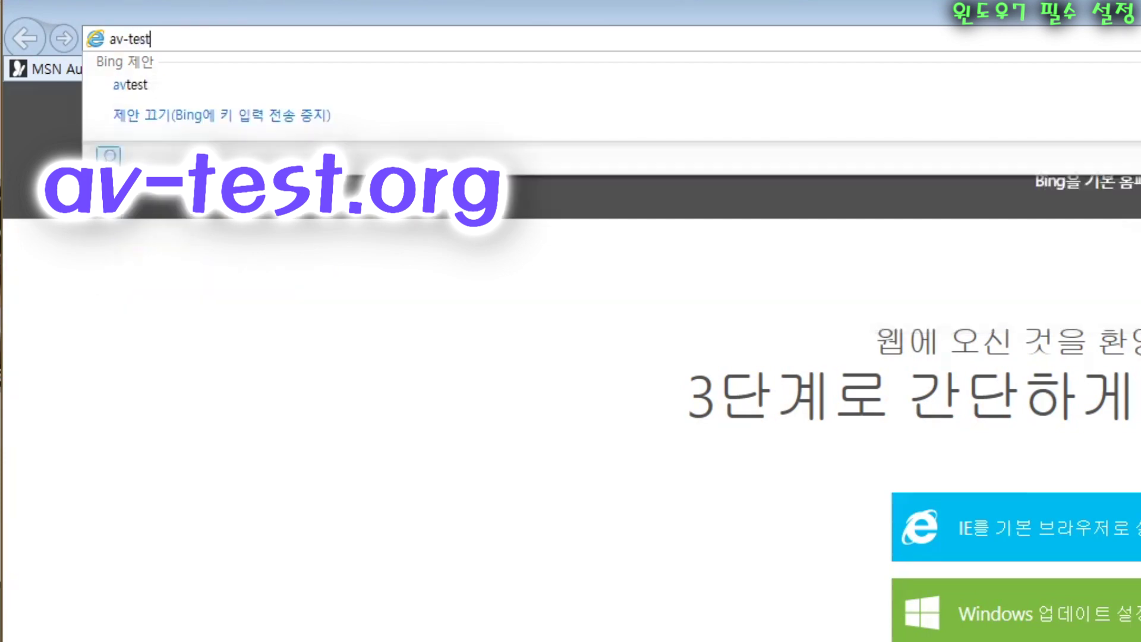
text(.org)
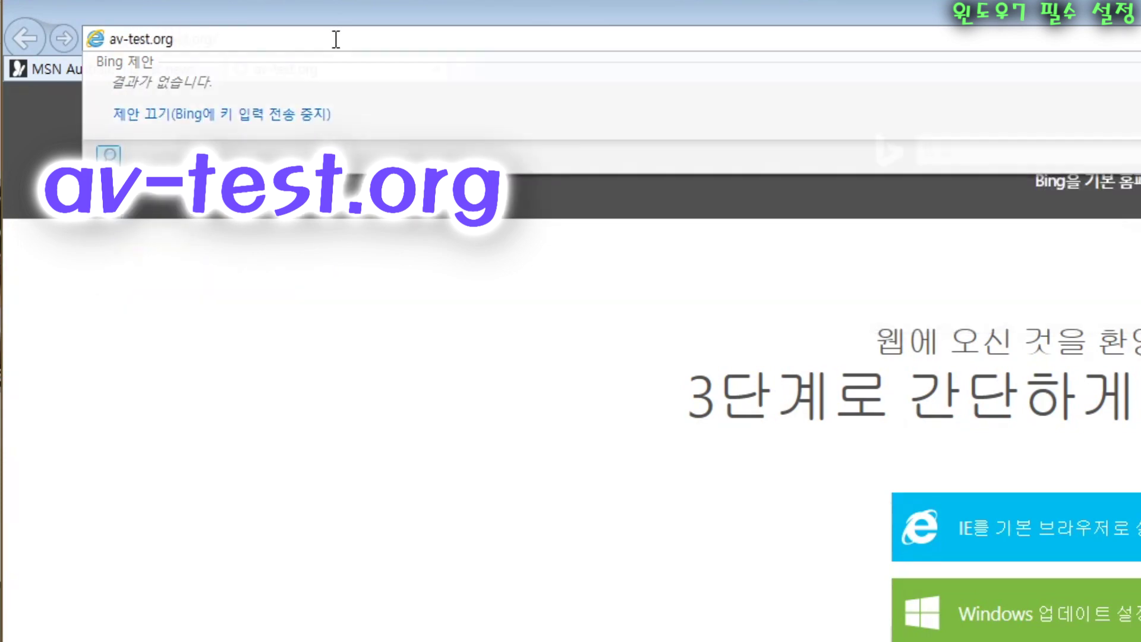
key(Return)
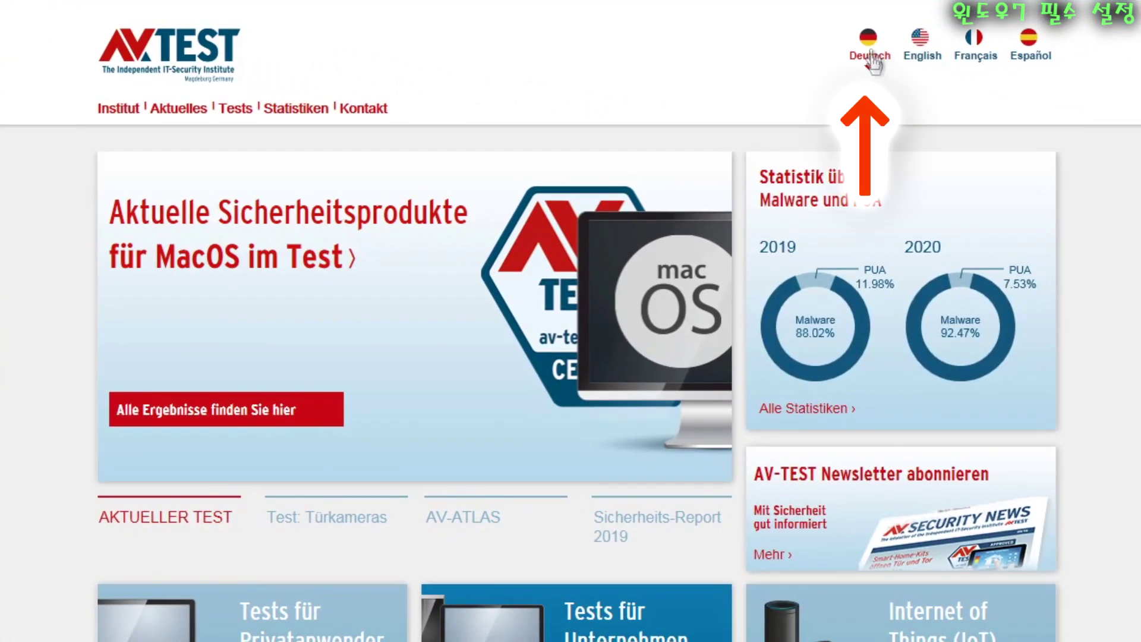
click(923, 59)
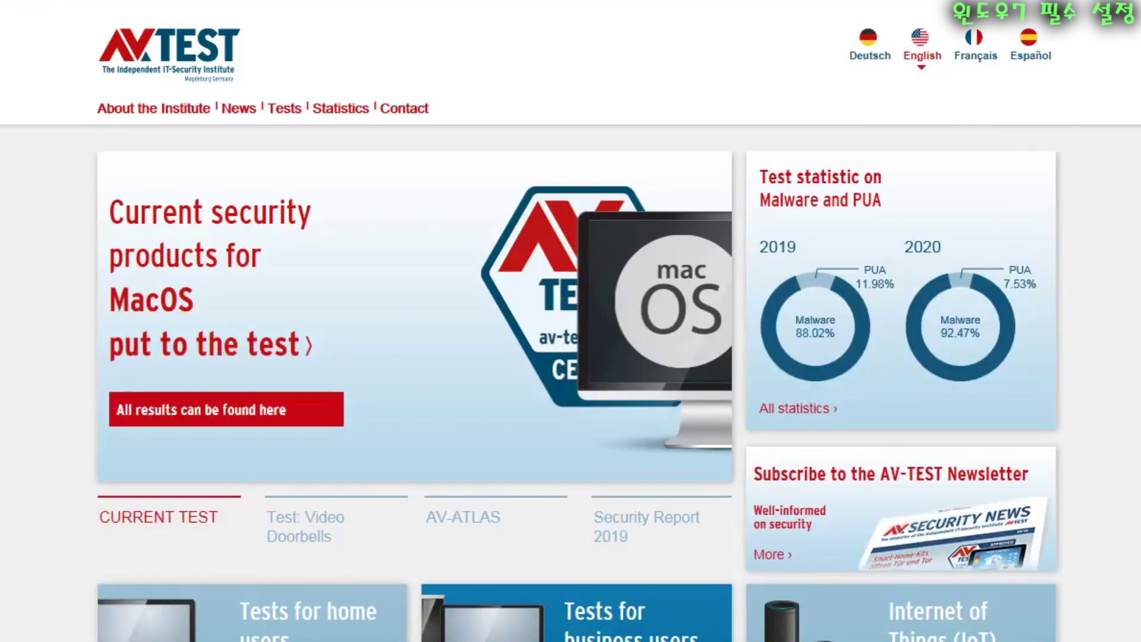
- Open the Windows Antivirus test results for home users
scroll(4, 470, down, 7)
mouse_move(302, 233)
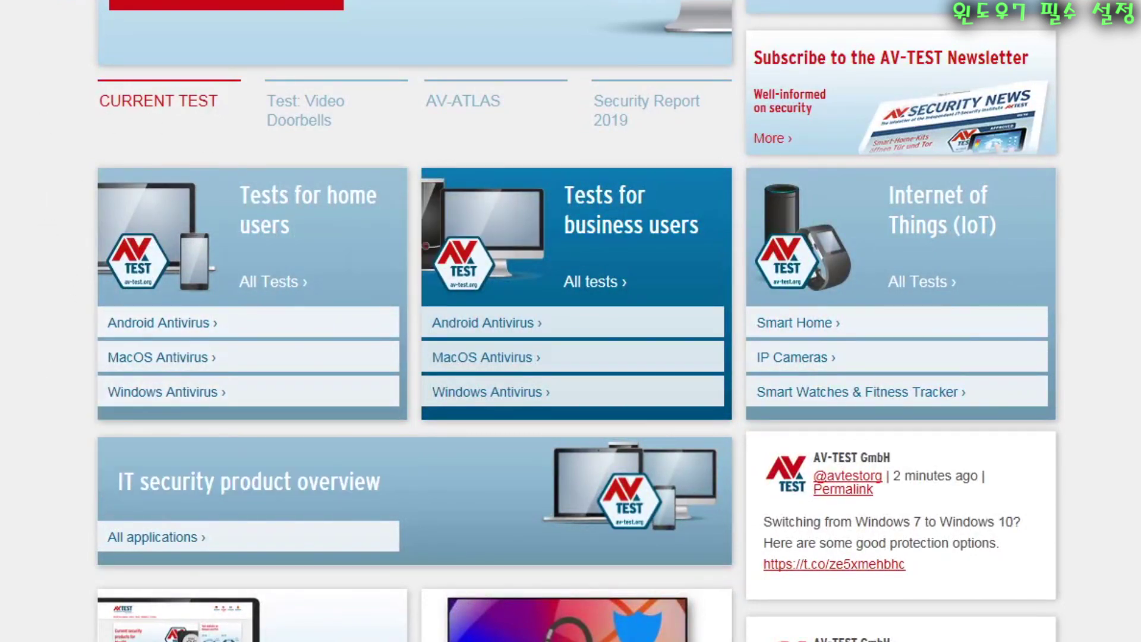
mouse_move(192, 411)
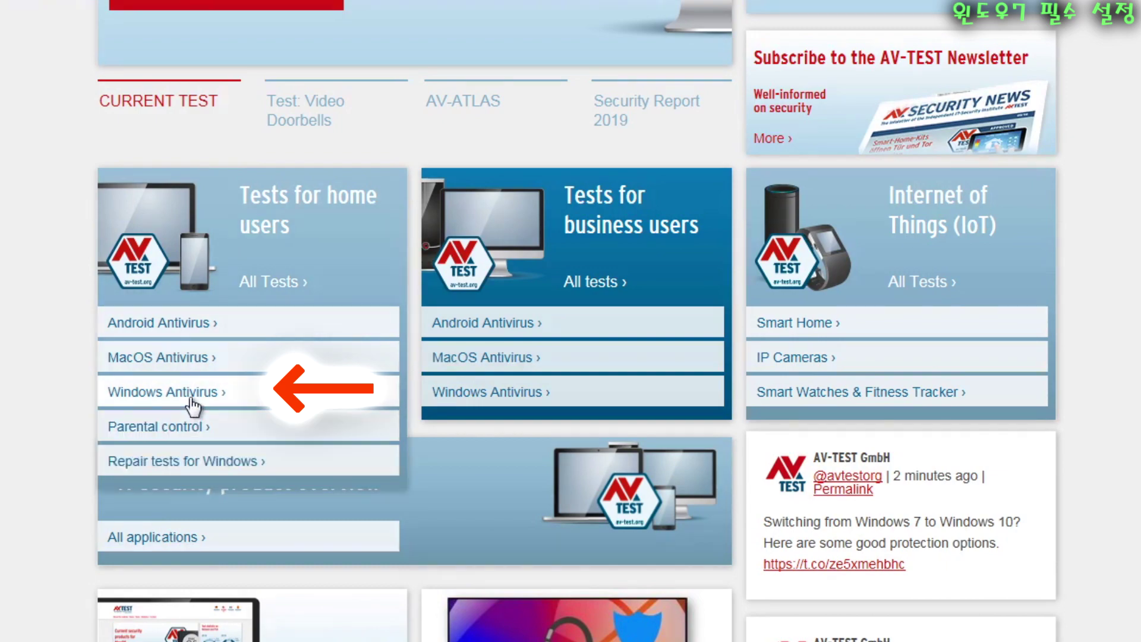
click(191, 400)
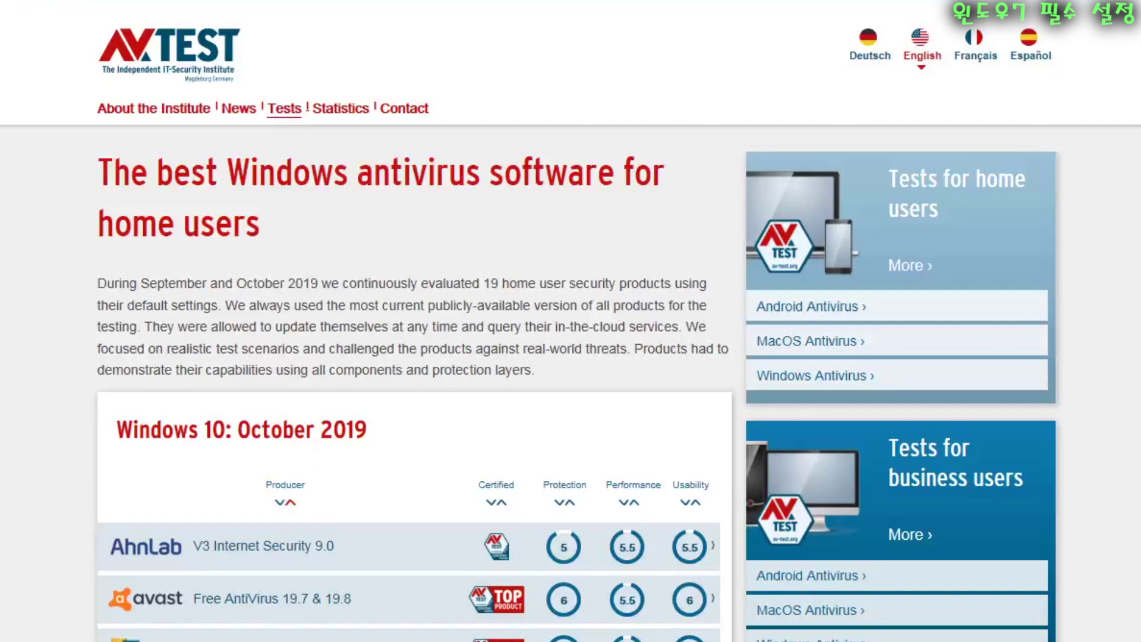
- Examine the Windows 10 home-user antivirus ratings and the detailed test report for Avast Free AntiVirus
scroll(571, 321, down, 2)
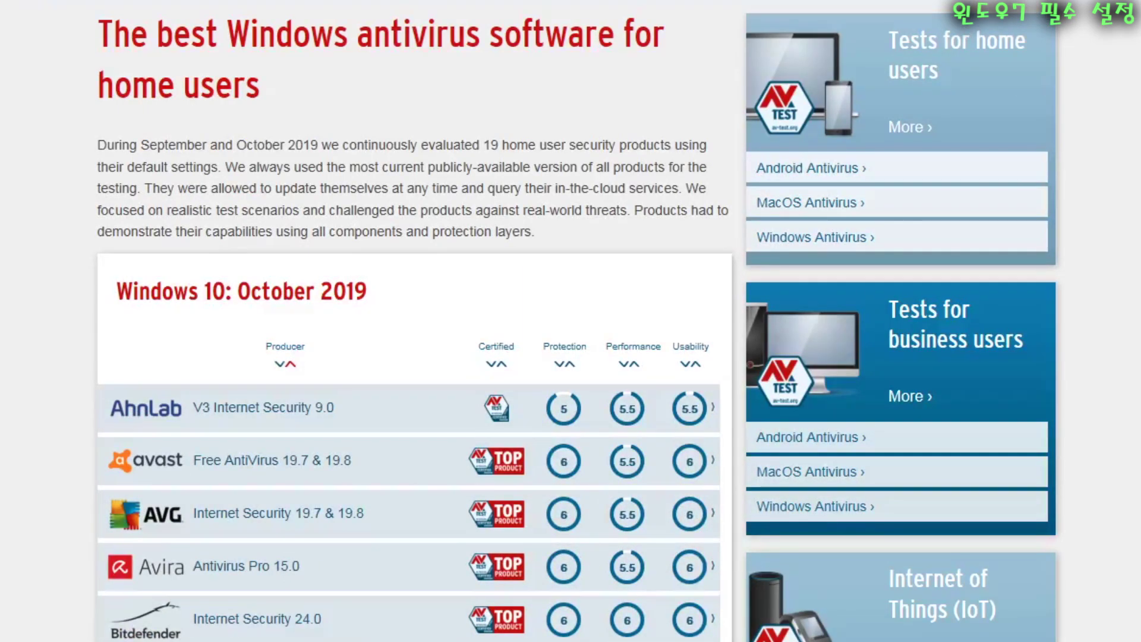
scroll(571, 321, down, 10)
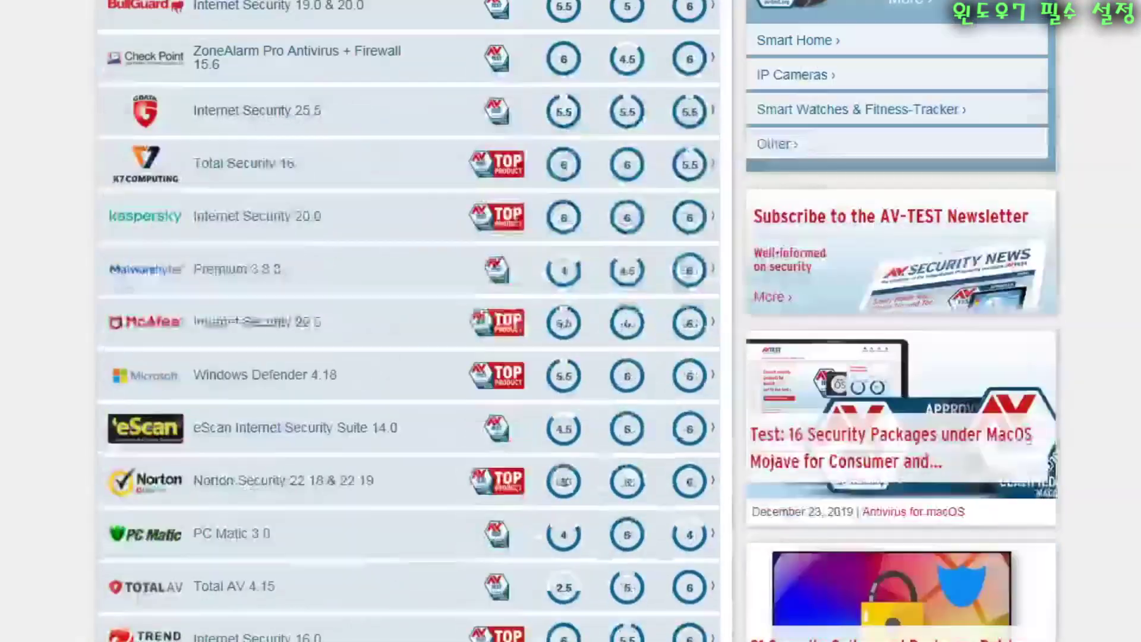
scroll(571, 321, up, 12)
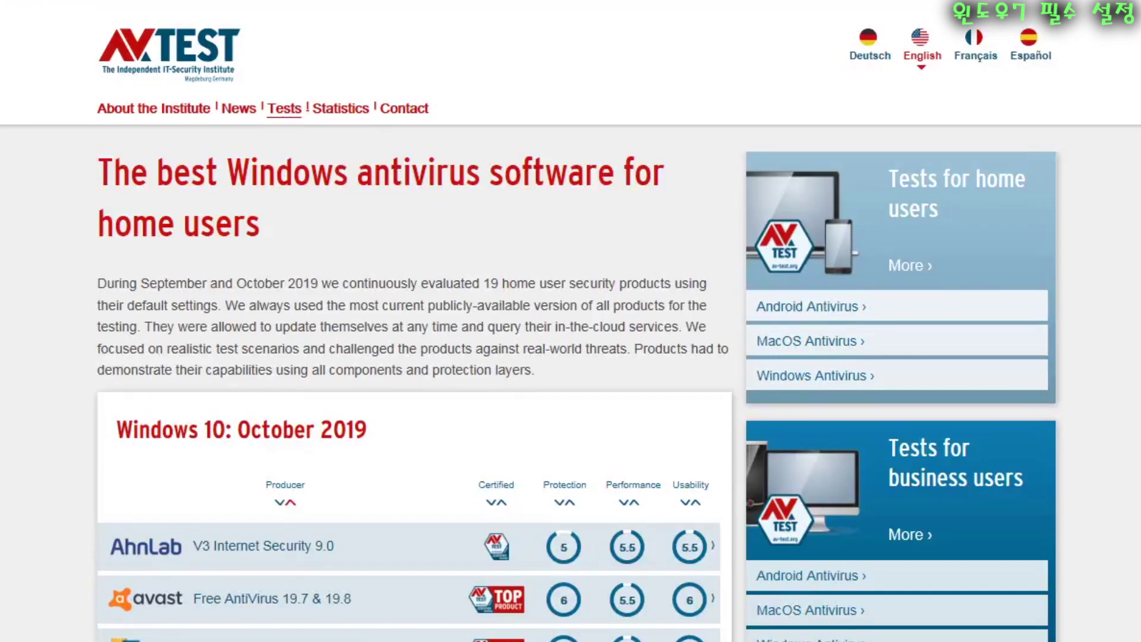
scroll(416, 357, down, 3)
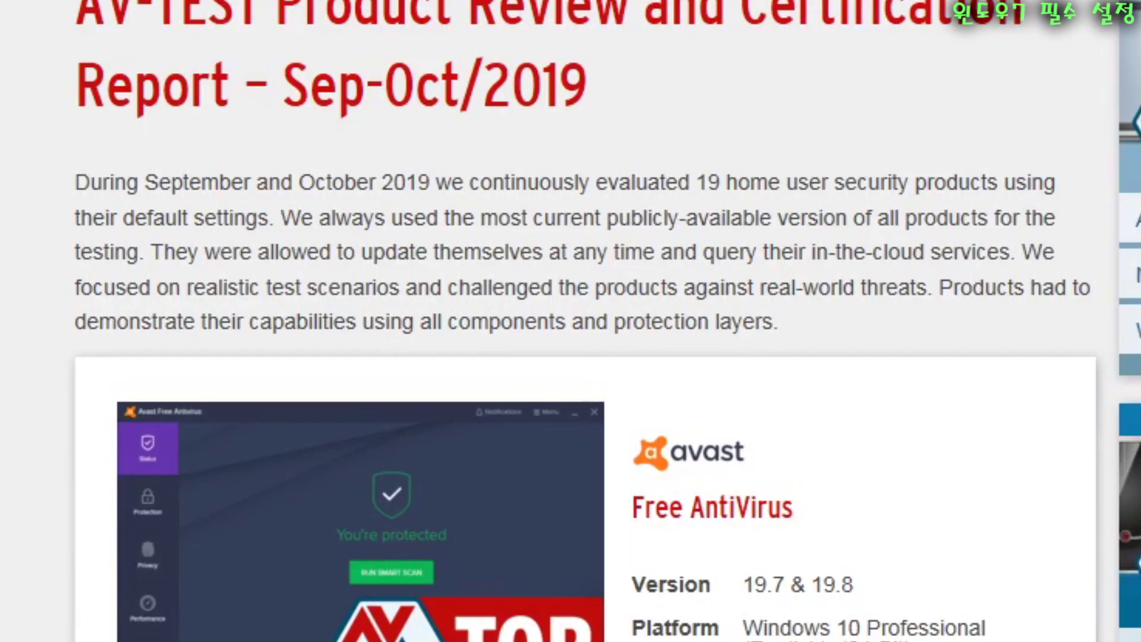
scroll(571, 357, down, 3)
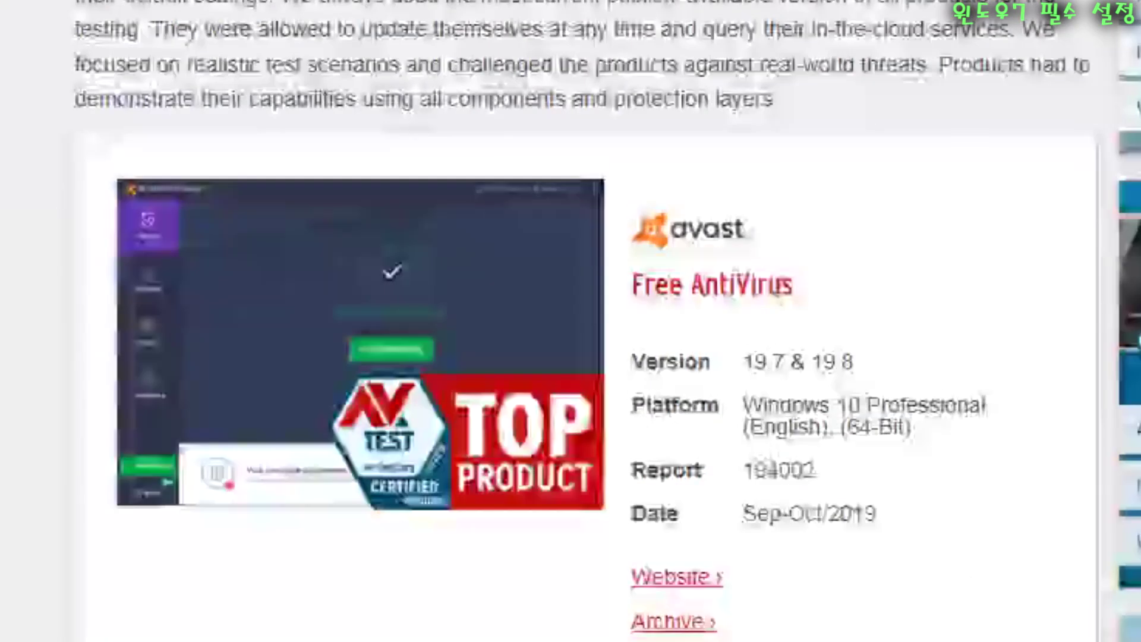
scroll(382, 499, down, 12)
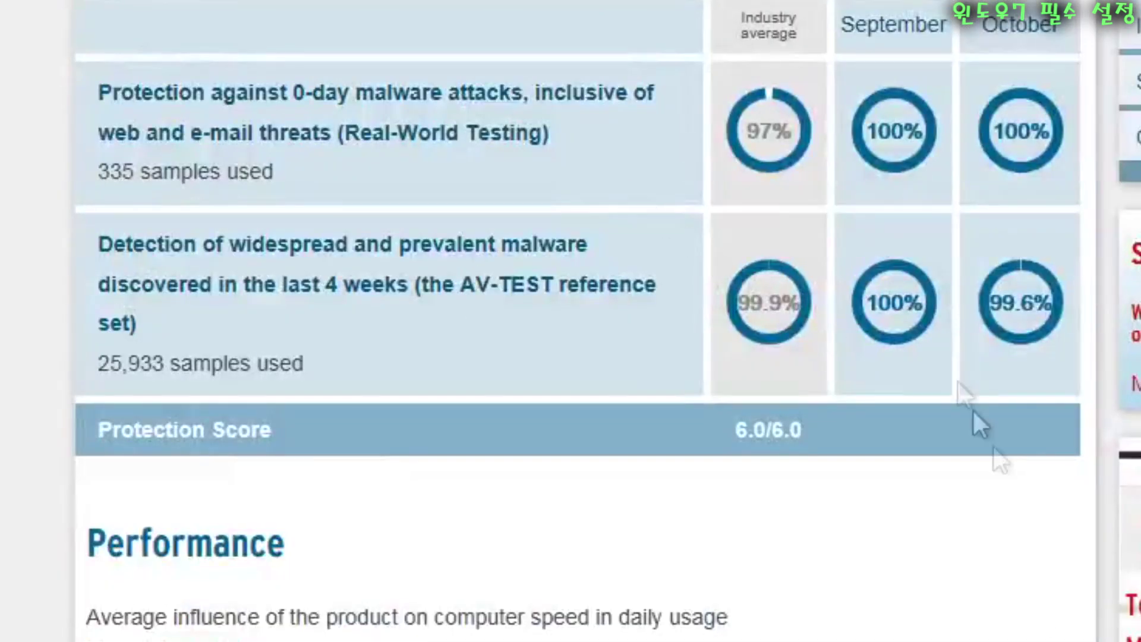
scroll(980, 434, down, 3)
scroll(571, 321, down, 12)
scroll(743, 601, up, 15)
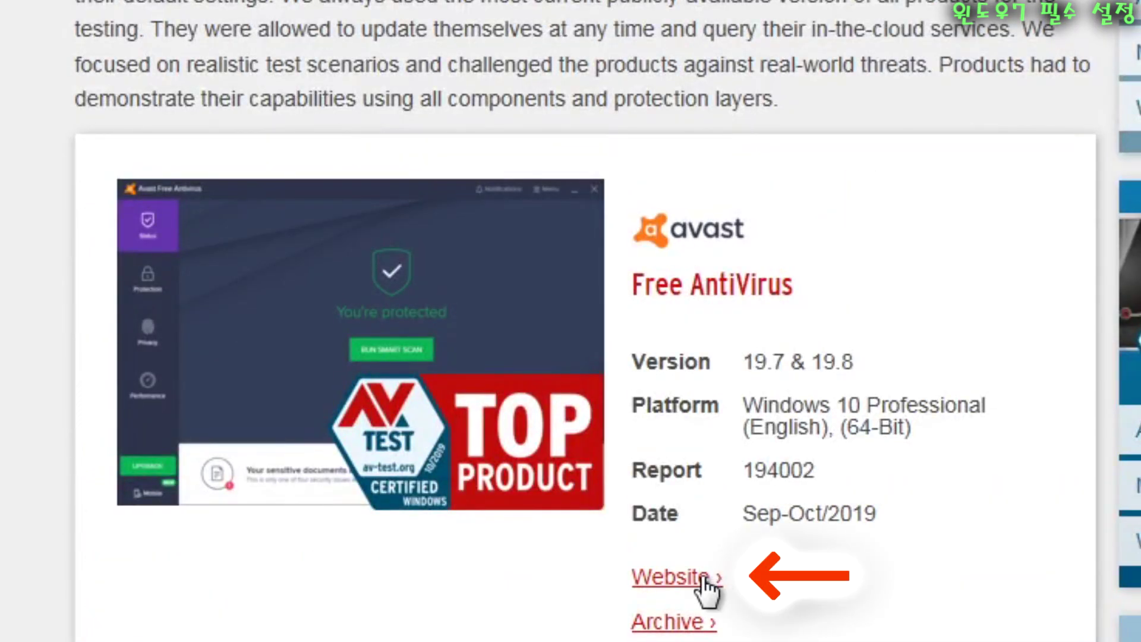
- Go to the Avast website from the test report and change its region to 대한민국
click(704, 580)
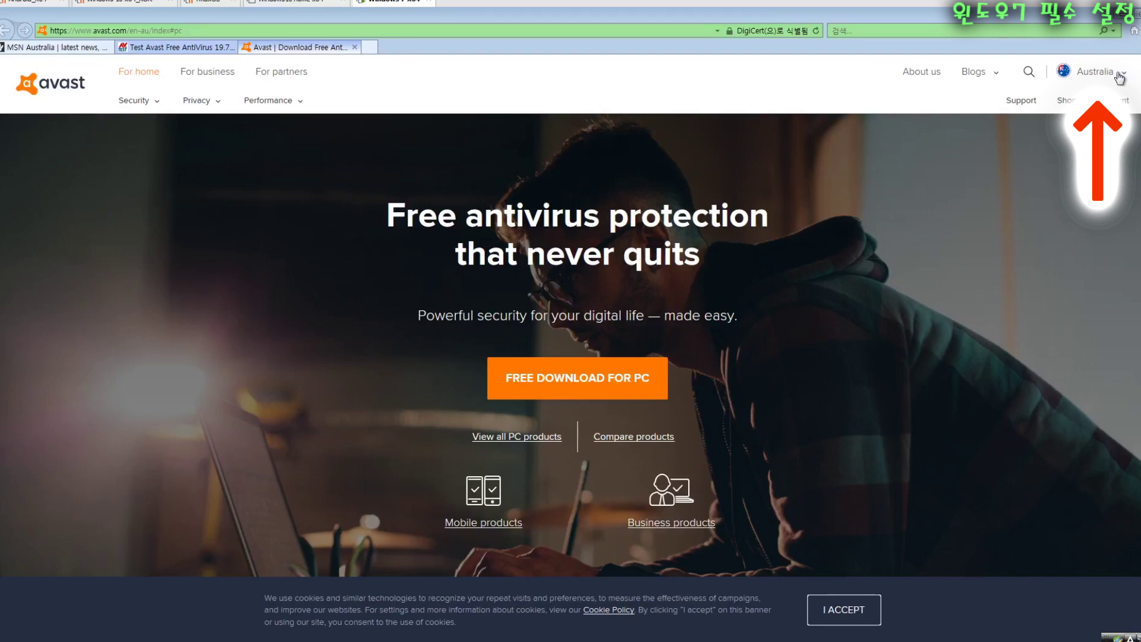
click(1120, 76)
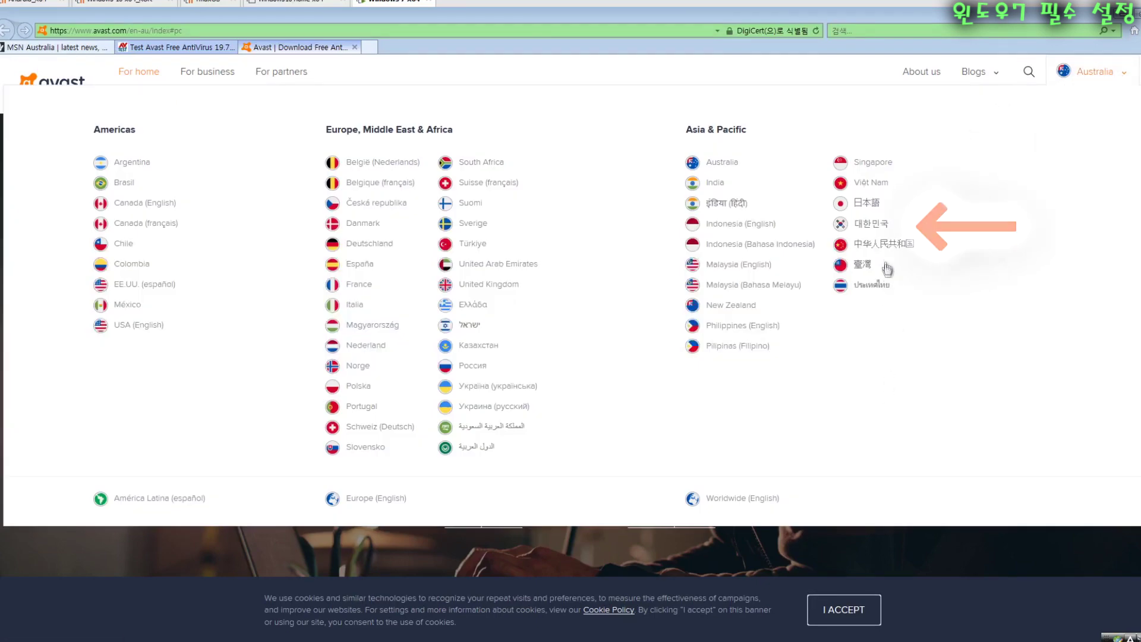
click(875, 229)
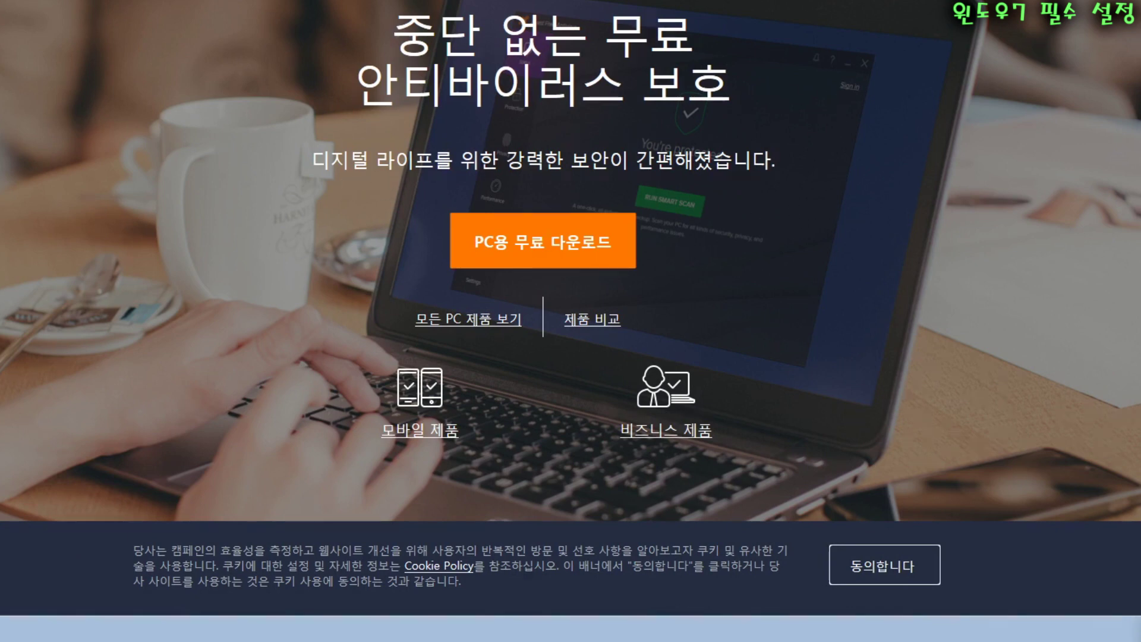
- Download the free Avast antivirus for PC and run its installer, closing the browser
click(556, 260)
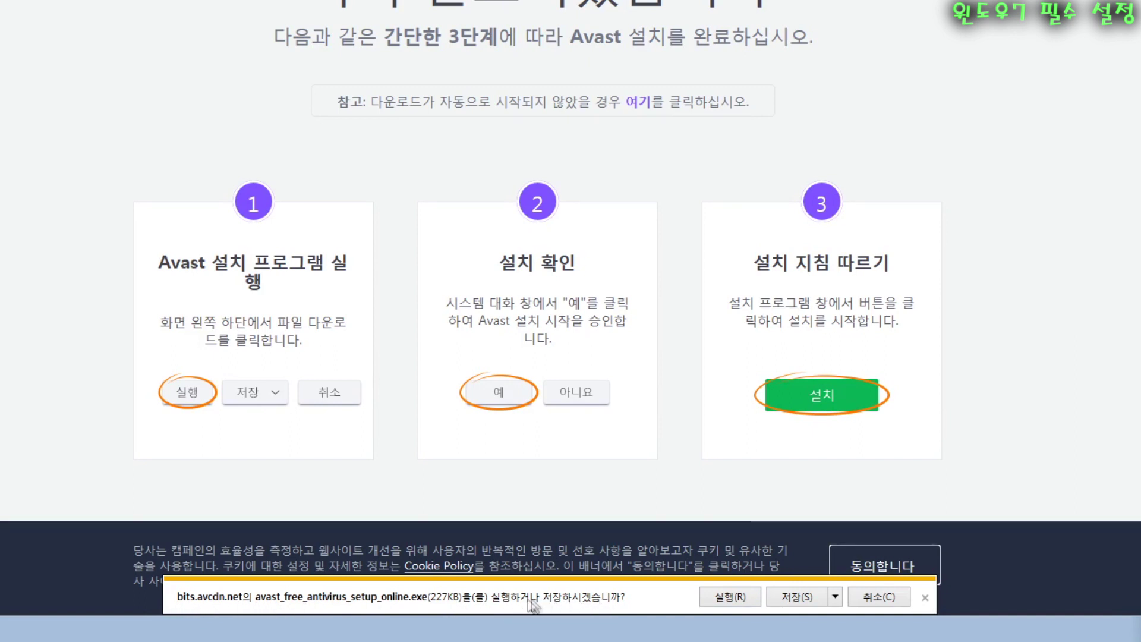
click(723, 599)
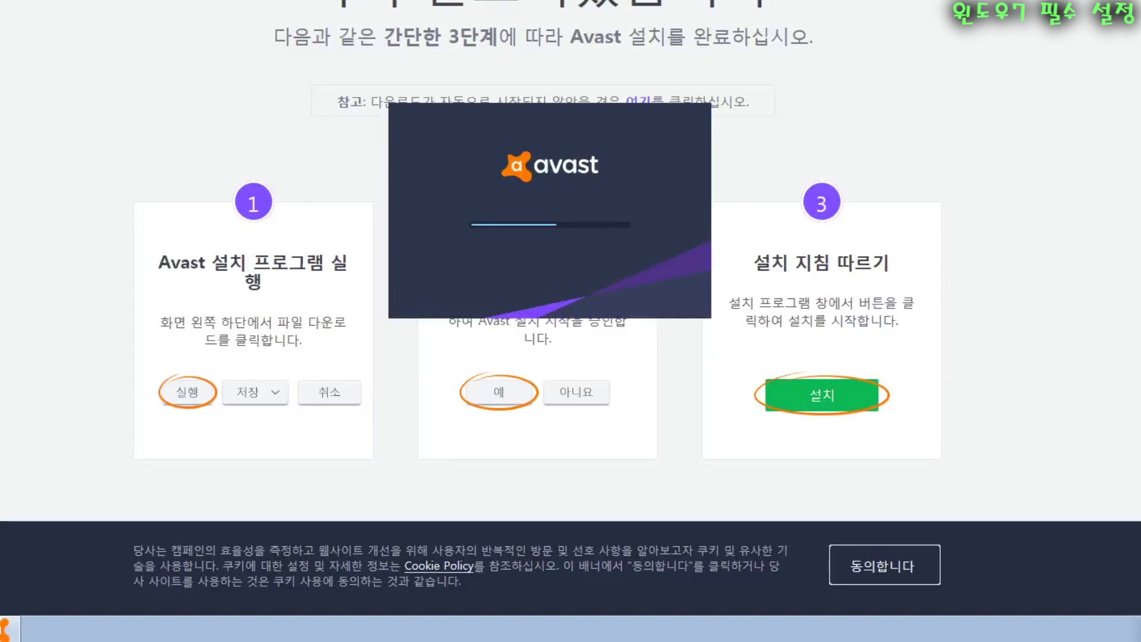
key(alt+F4)
click(525, 211)
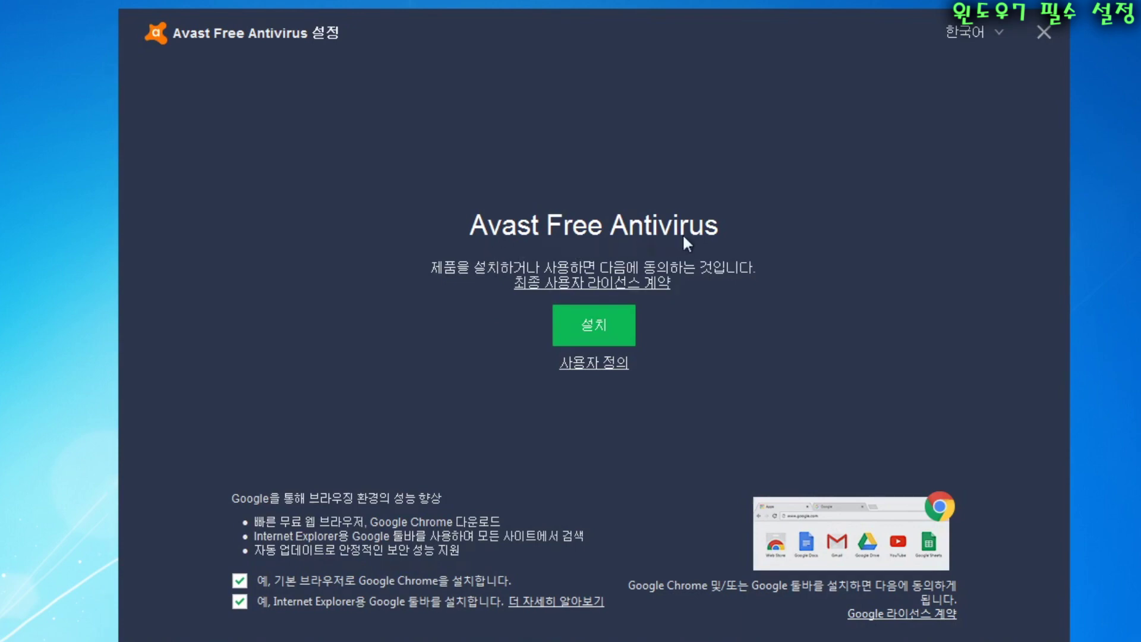
- Exclude Google Chrome and the Google Toolbar from the setup and install Avast Free Antivirus
click(239, 581)
click(241, 601)
click(593, 326)
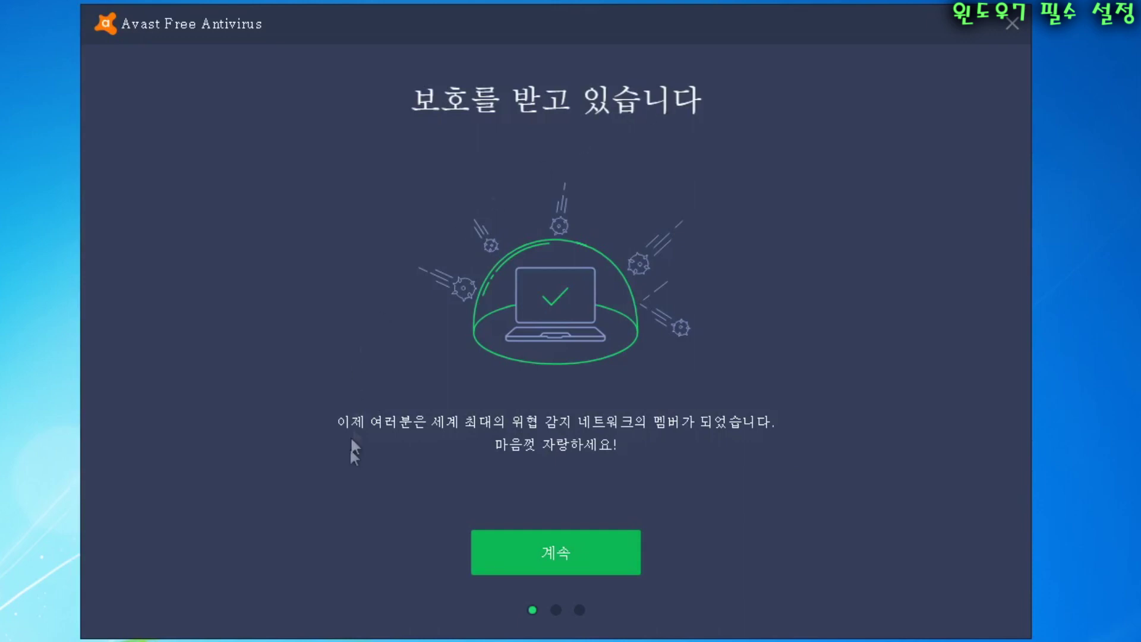
- Decline sharing data with Avast and start the first scan of the computer
click(570, 565)
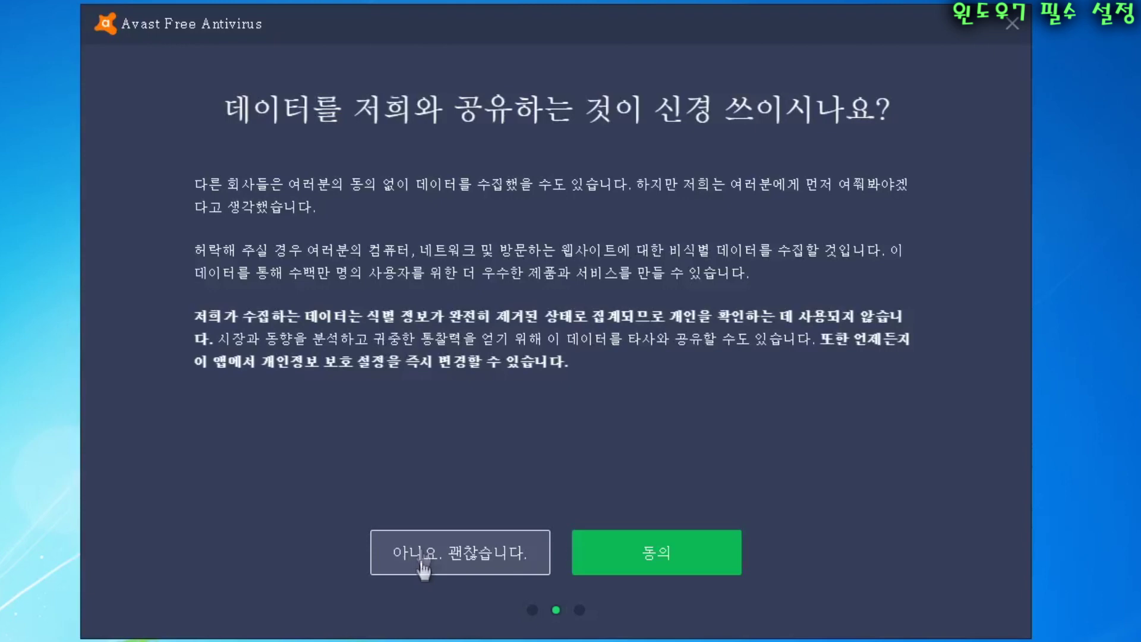
click(459, 570)
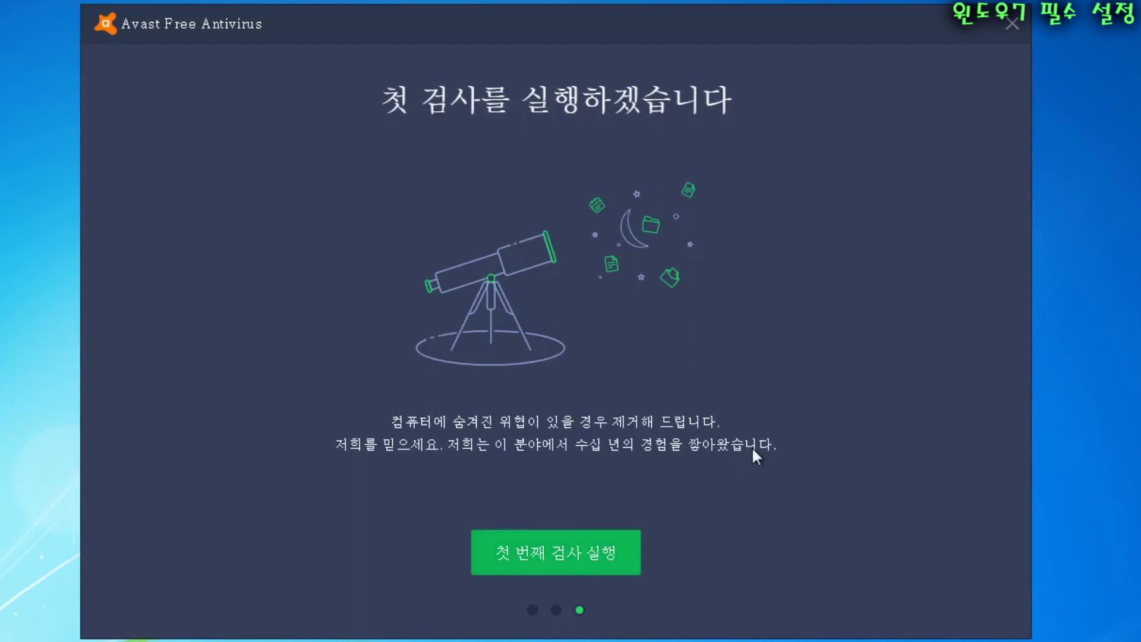
click(564, 572)
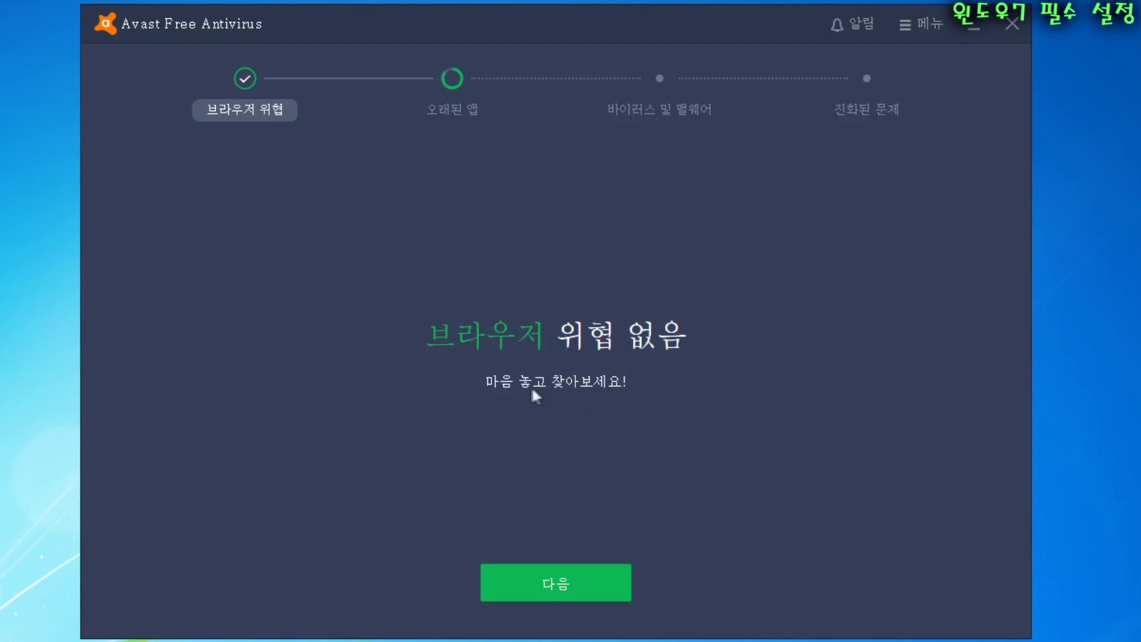
- Proceed through the scan's browser threat, outdated app, and virus and malware result stages
click(567, 587)
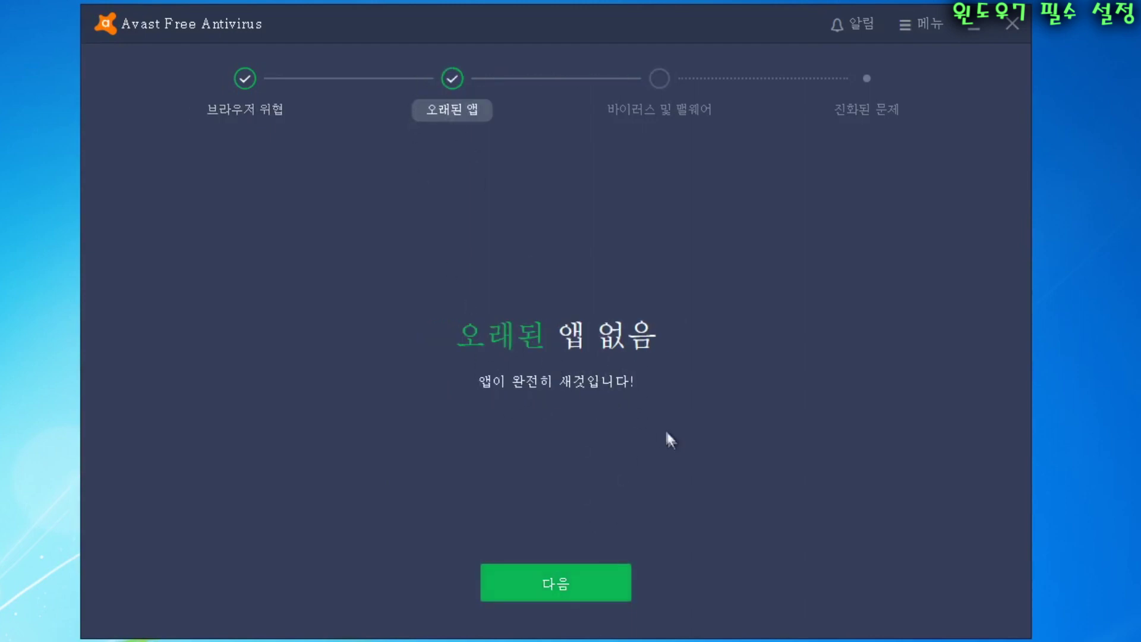
click(561, 592)
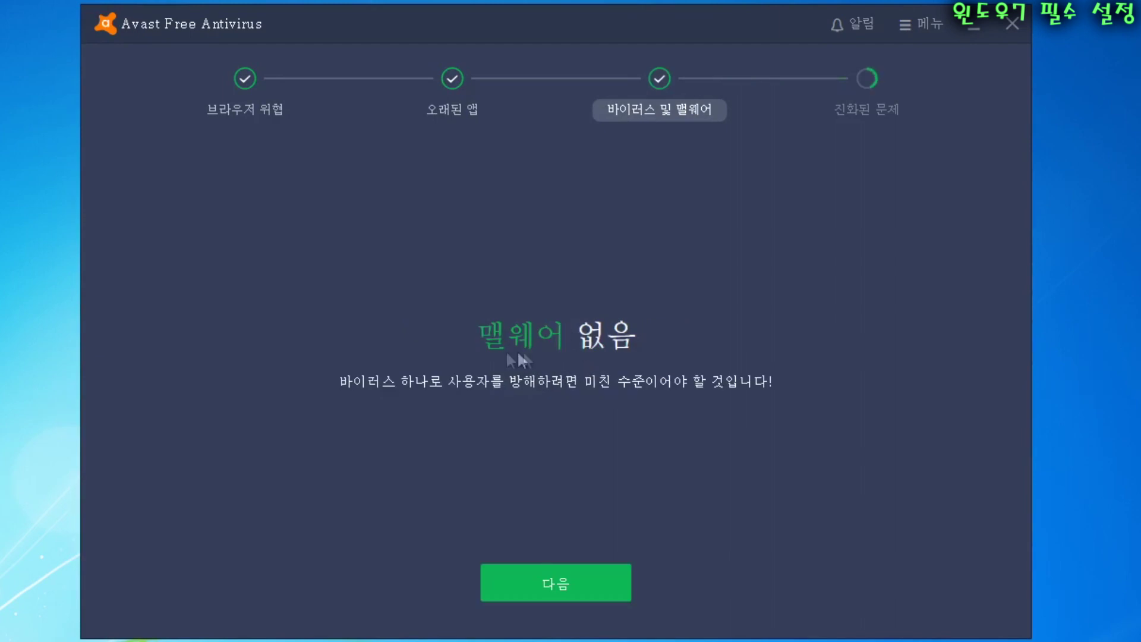
click(556, 573)
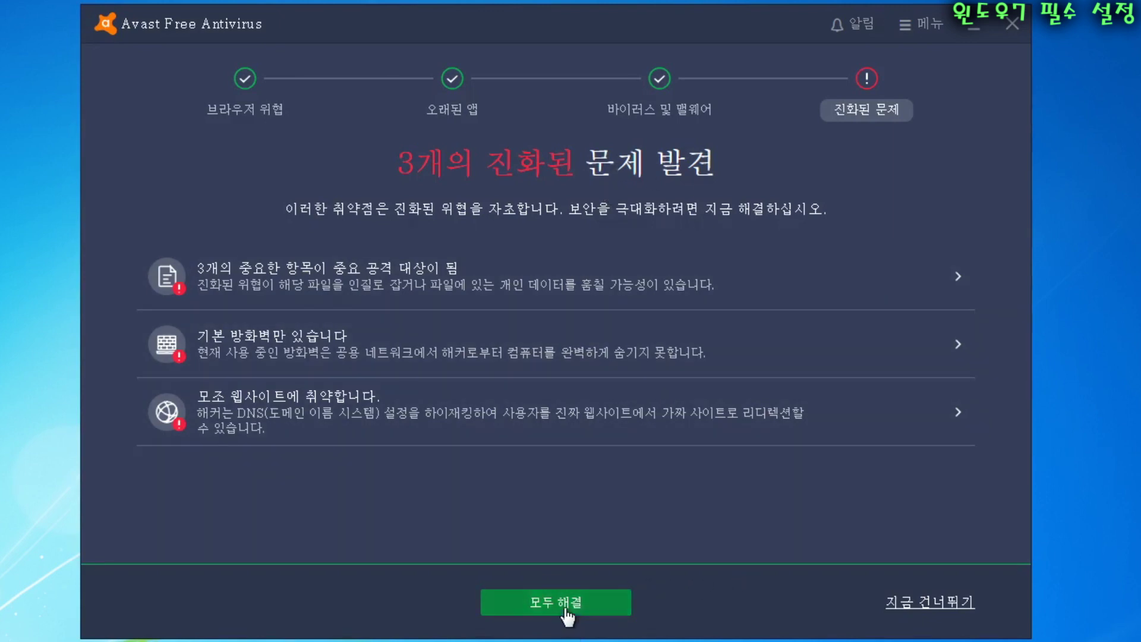
click(566, 614)
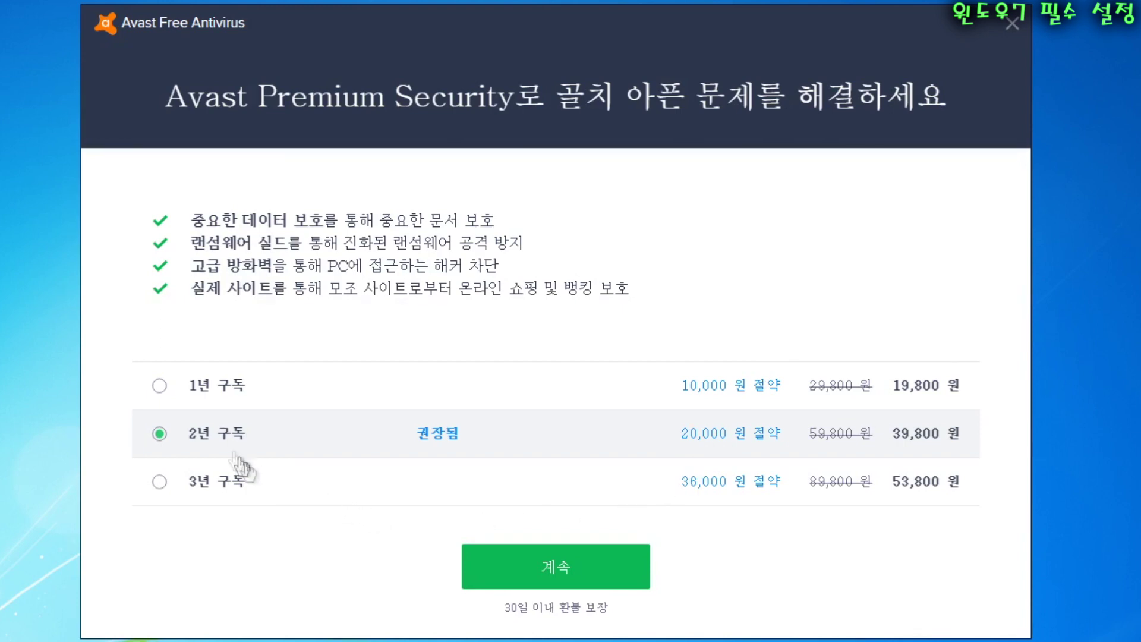
click(204, 402)
click(230, 491)
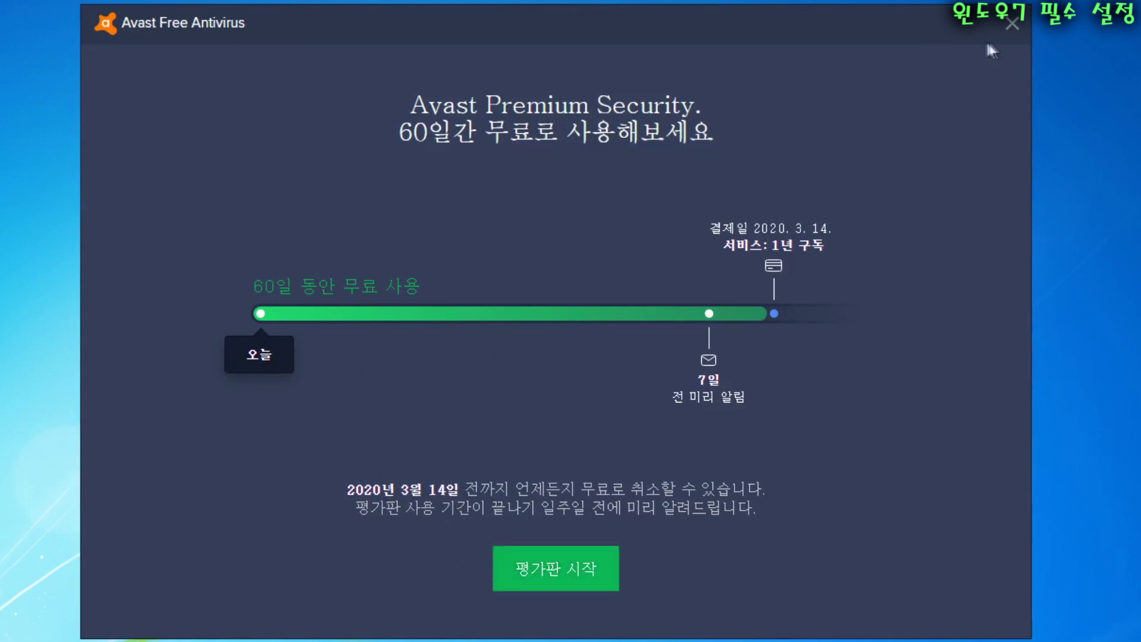
click(1010, 25)
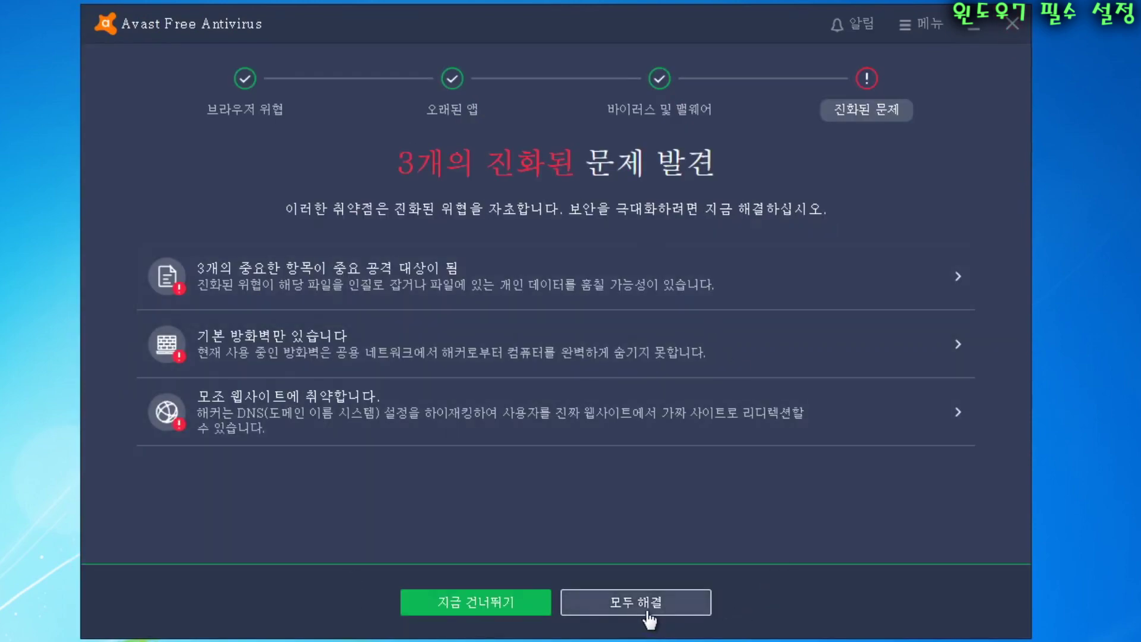
- Skip resolving the advanced issues and finish the scan with the monthly Smart Scan scheduled, ignoring the PC slowdown offer
click(495, 612)
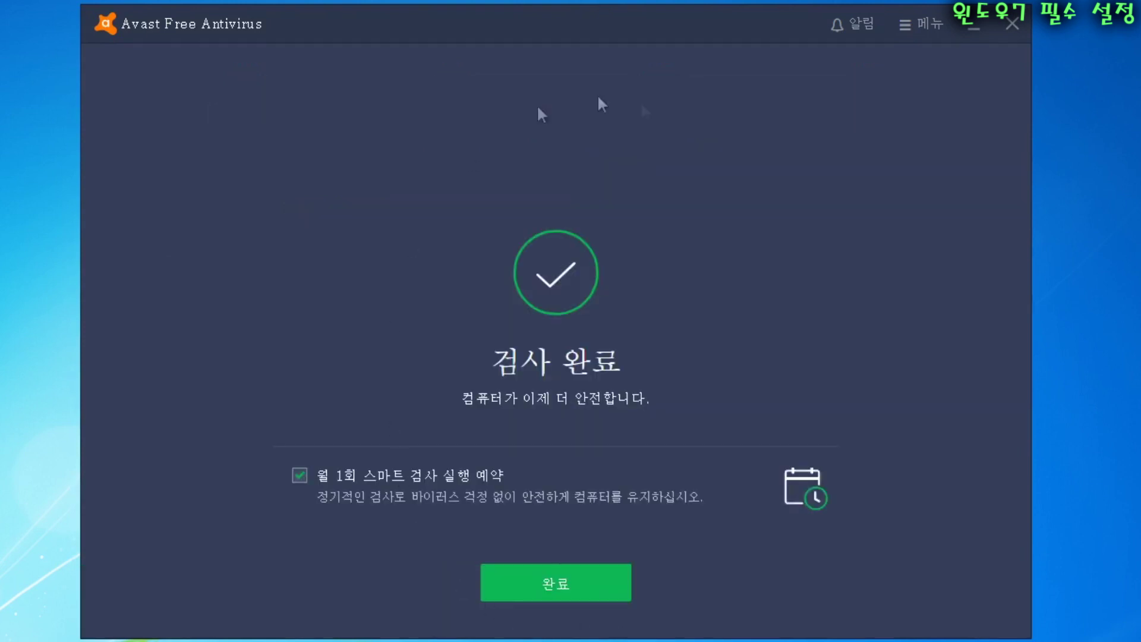
click(557, 603)
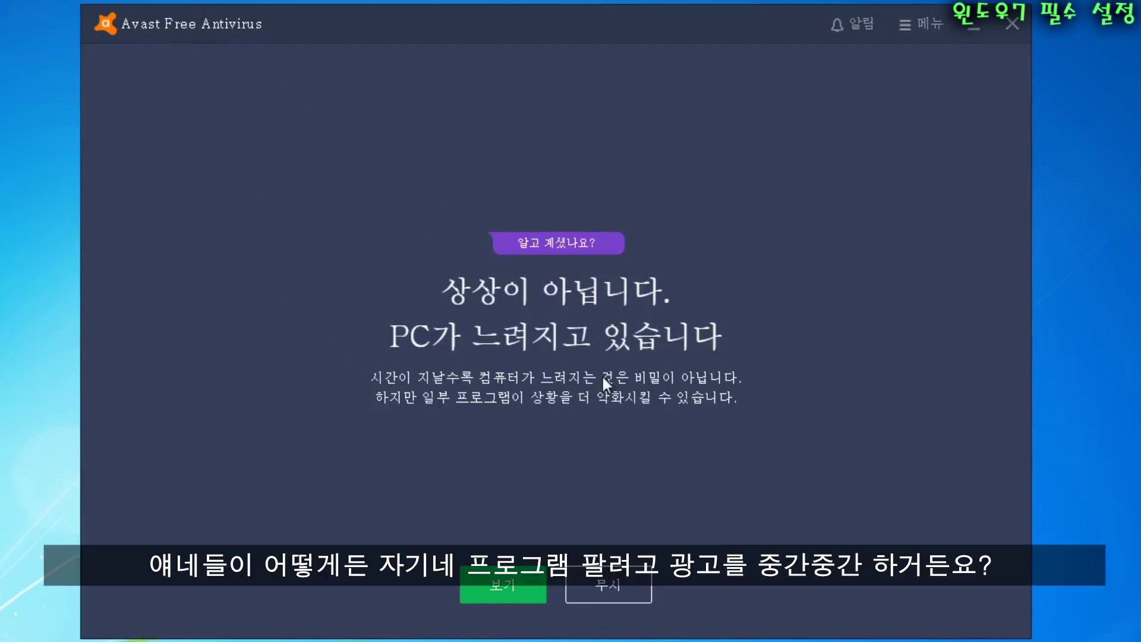
click(627, 588)
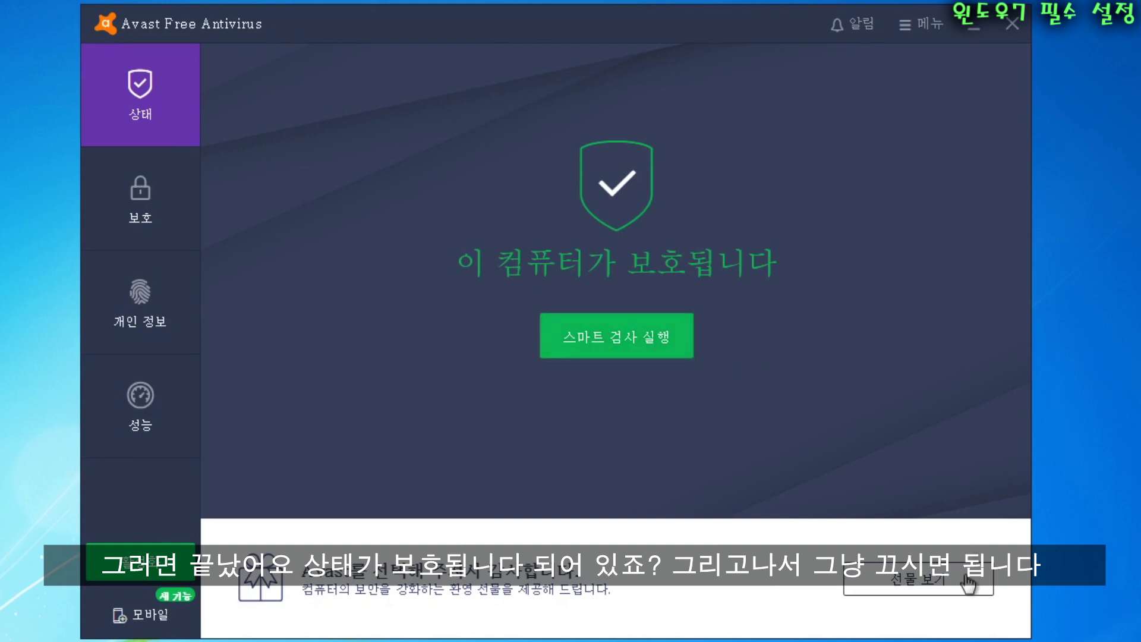
- Close the Avast window and search the web for "구글 크롬" in Internet Explorer
click(1012, 24)
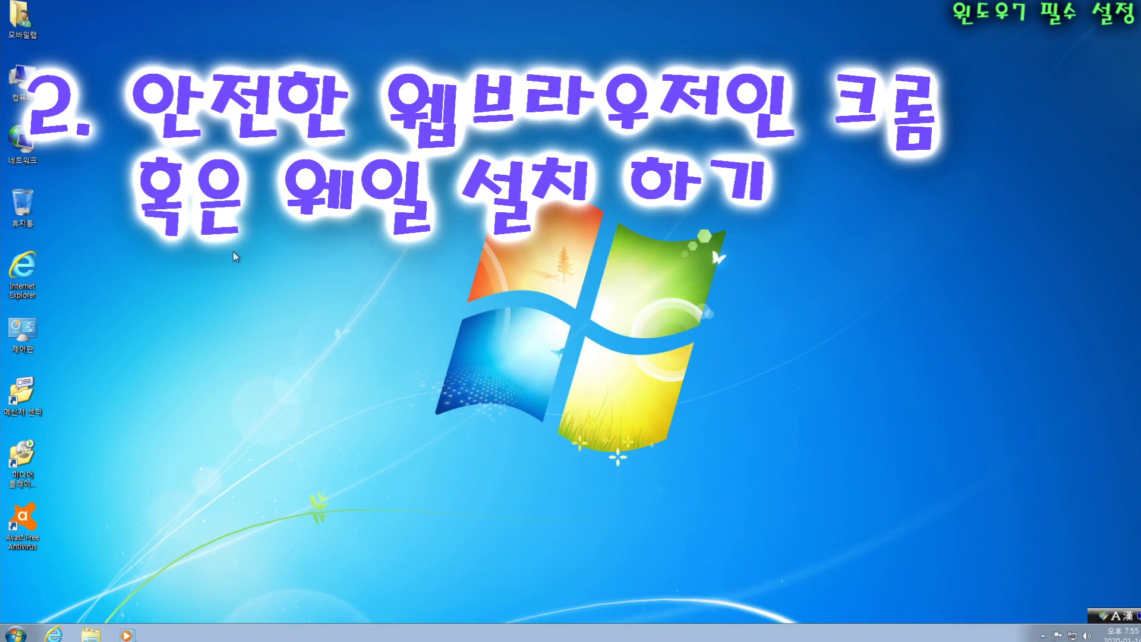
double_click(26, 287)
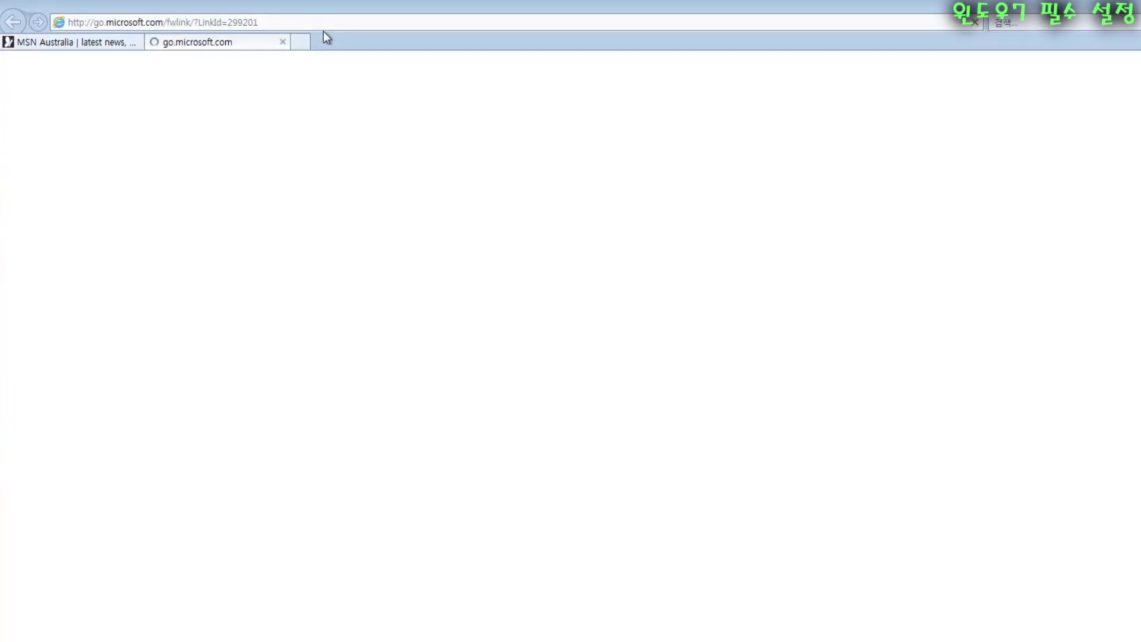
click(354, 25)
text(rnrmf)
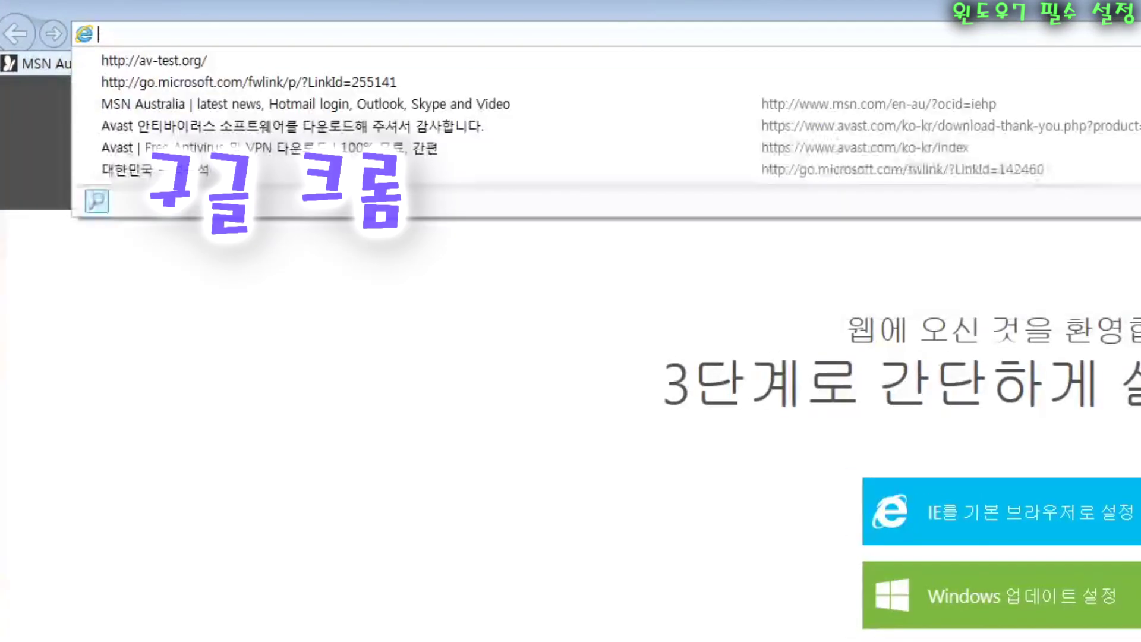
text( zmfha)
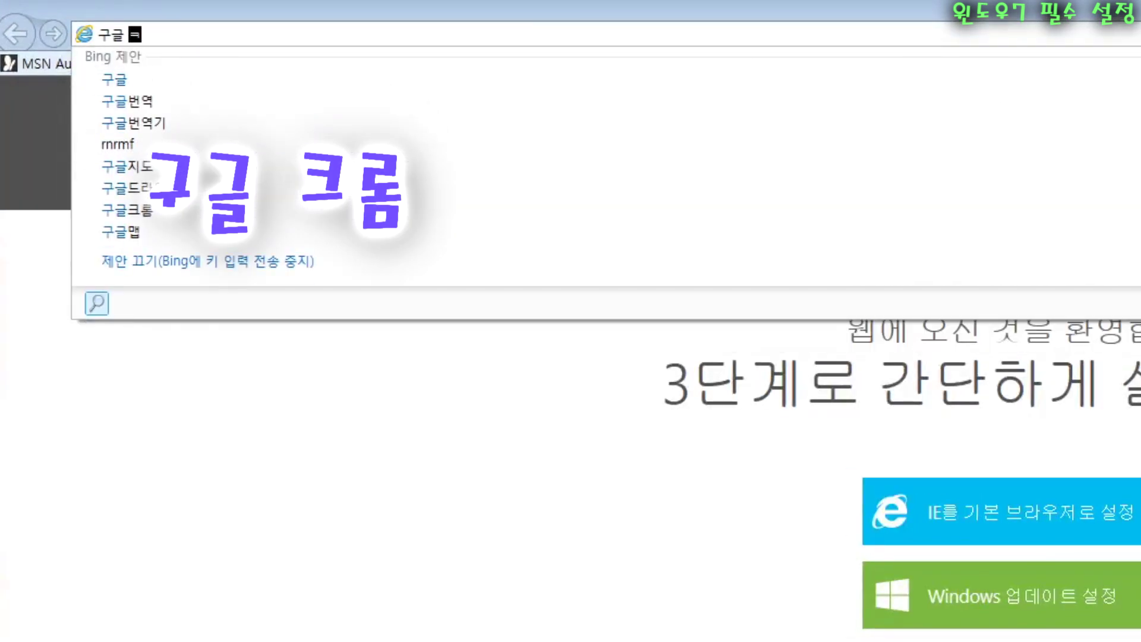
key(Return)
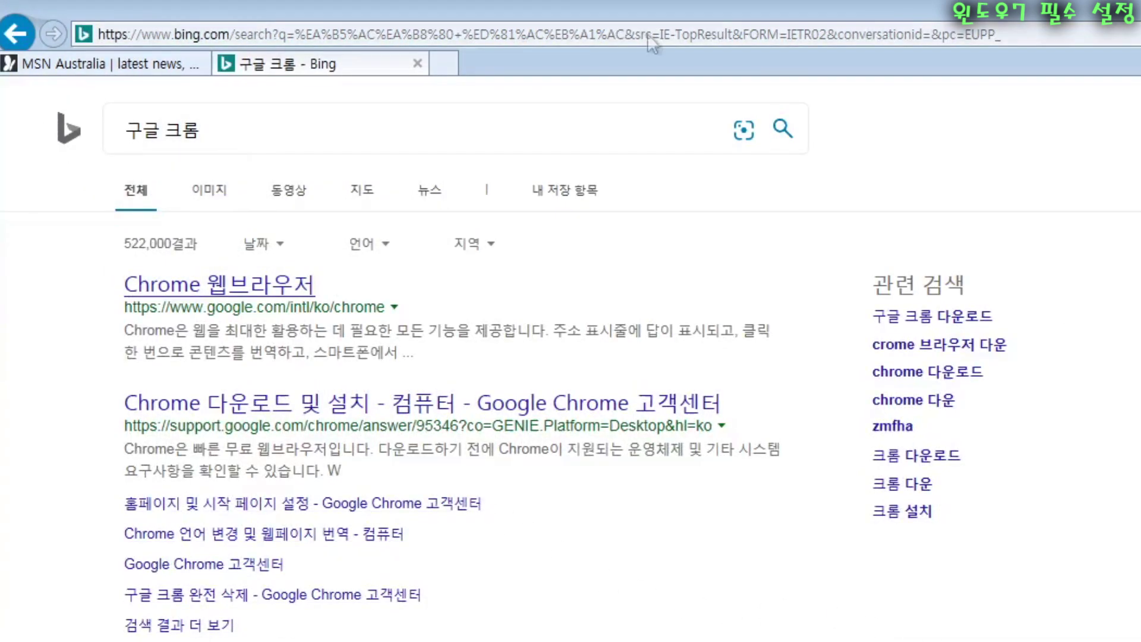
- Install Chrome from its official website without sending usage statistics and crash reports to Google, and close all Internet Explorer tabs
click(223, 287)
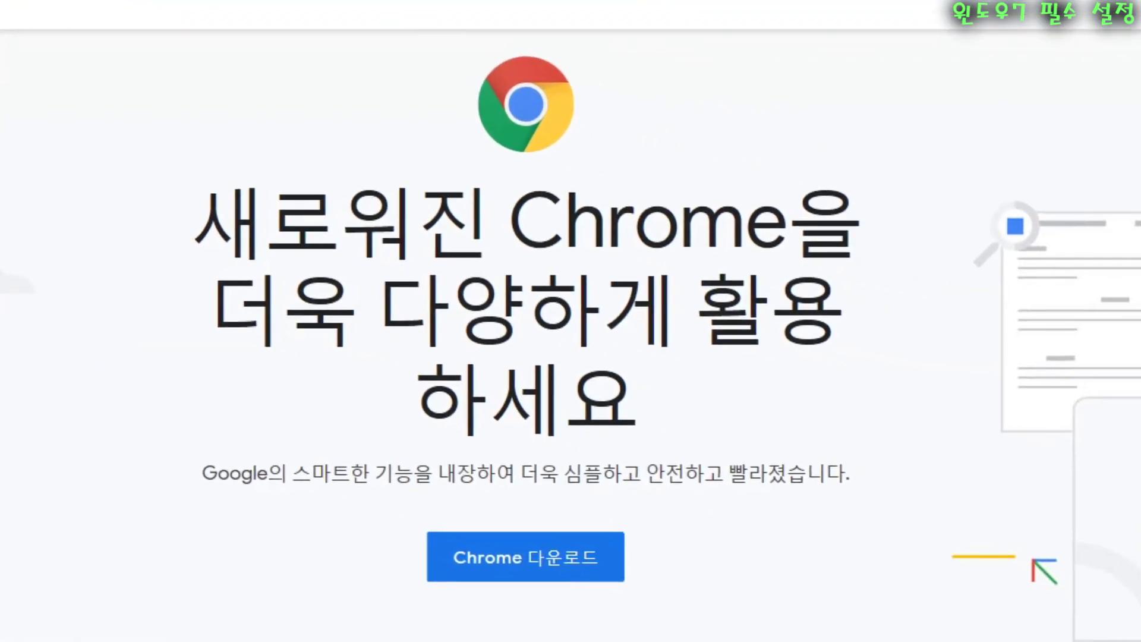
click(496, 568)
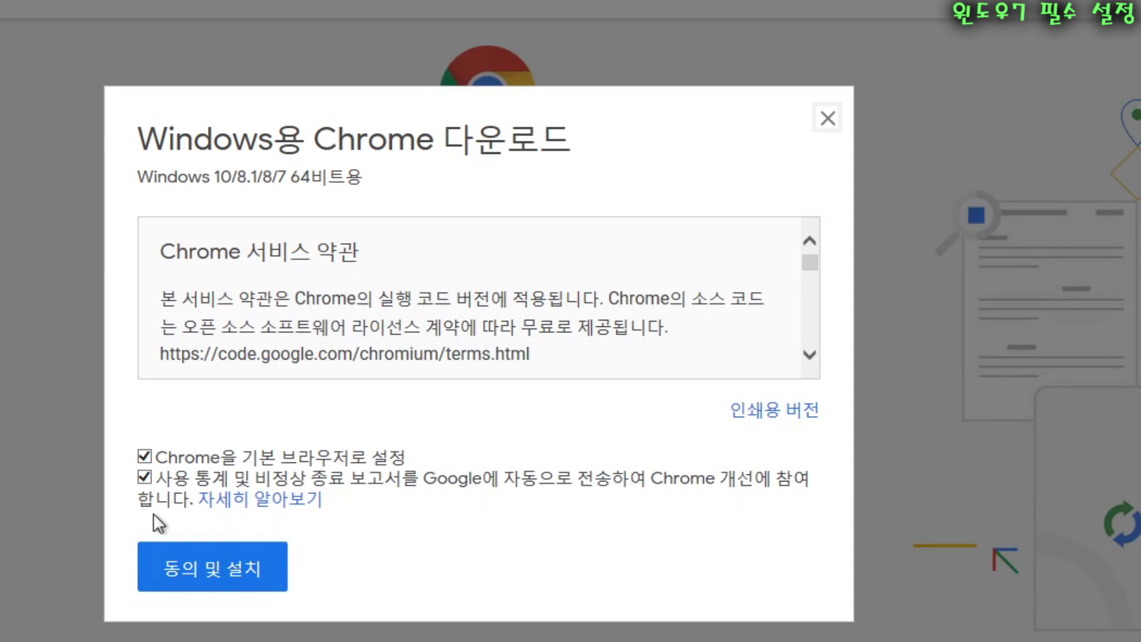
click(146, 479)
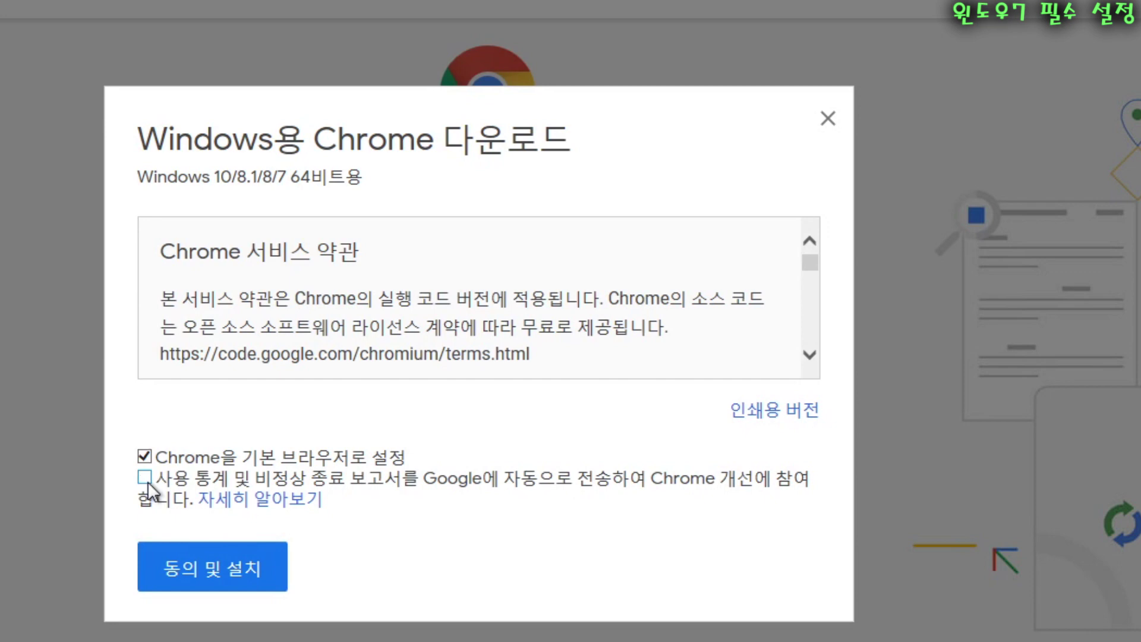
click(211, 571)
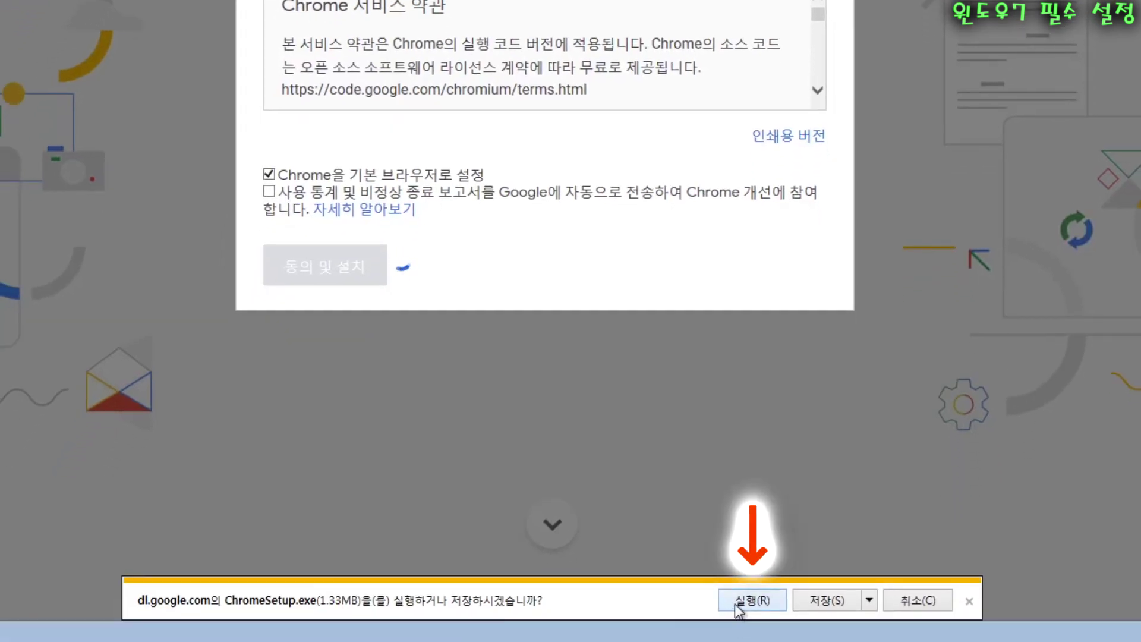
click(736, 602)
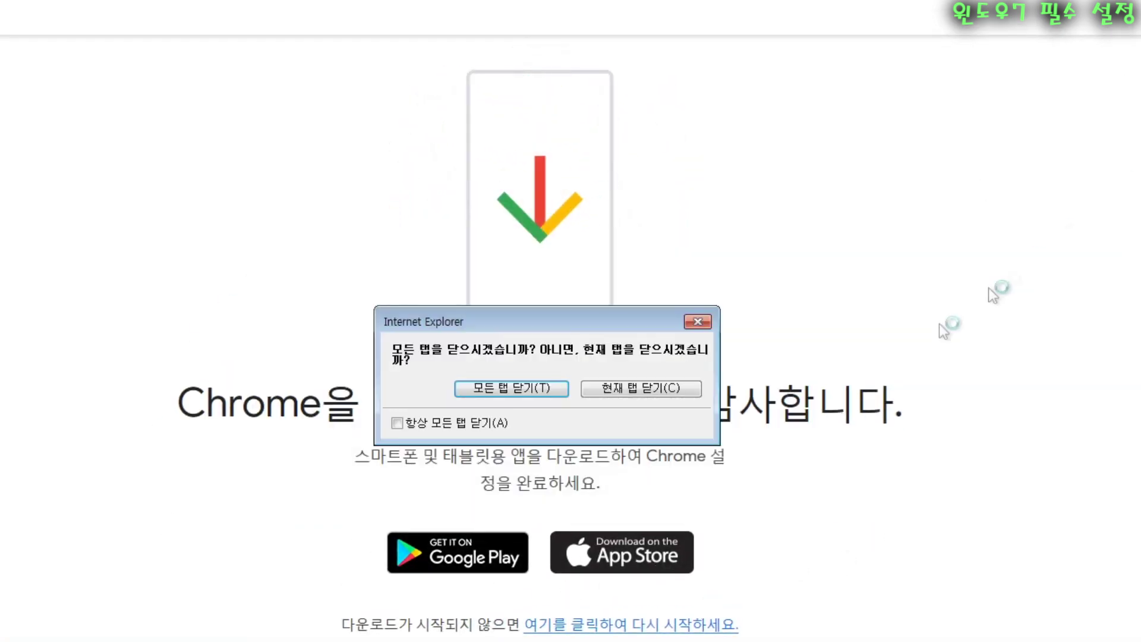
click(523, 387)
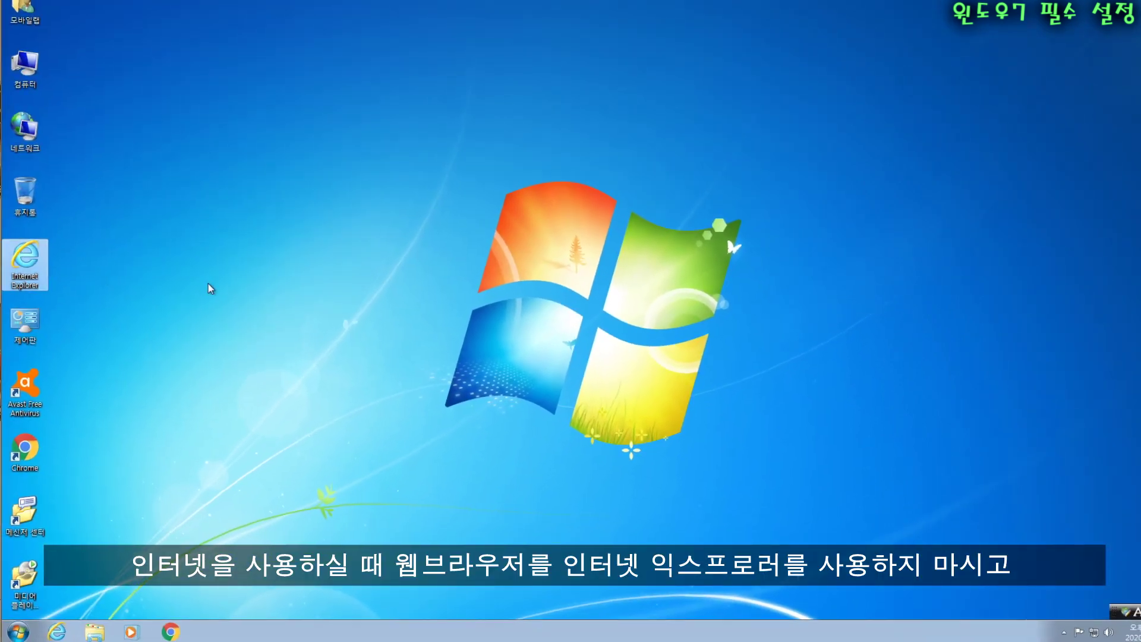
click(25, 449)
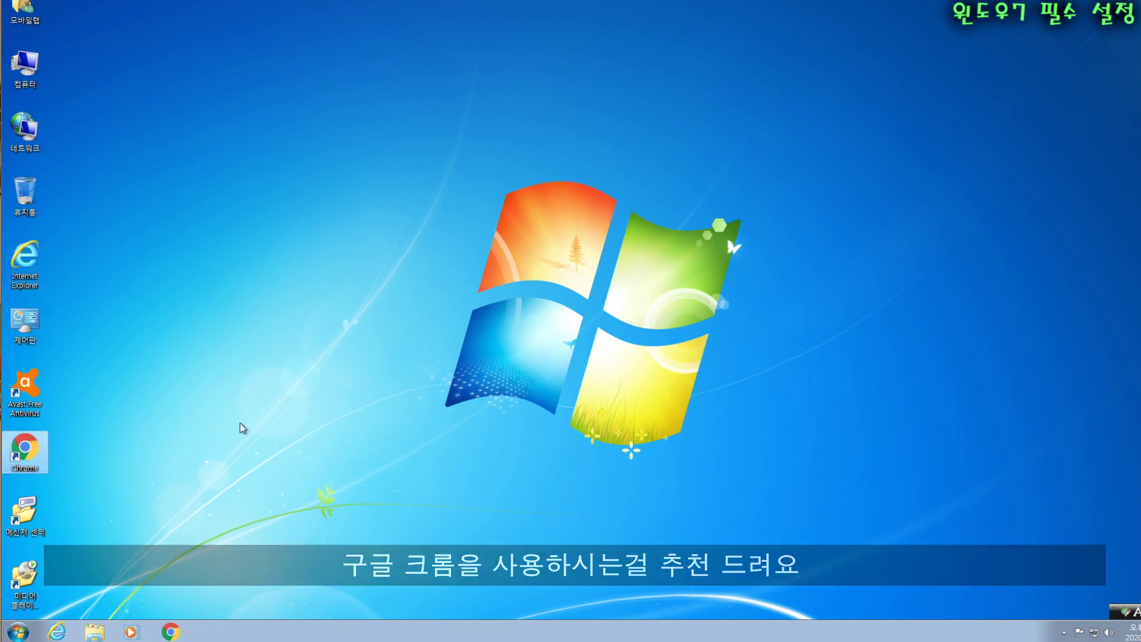
click(350, 343)
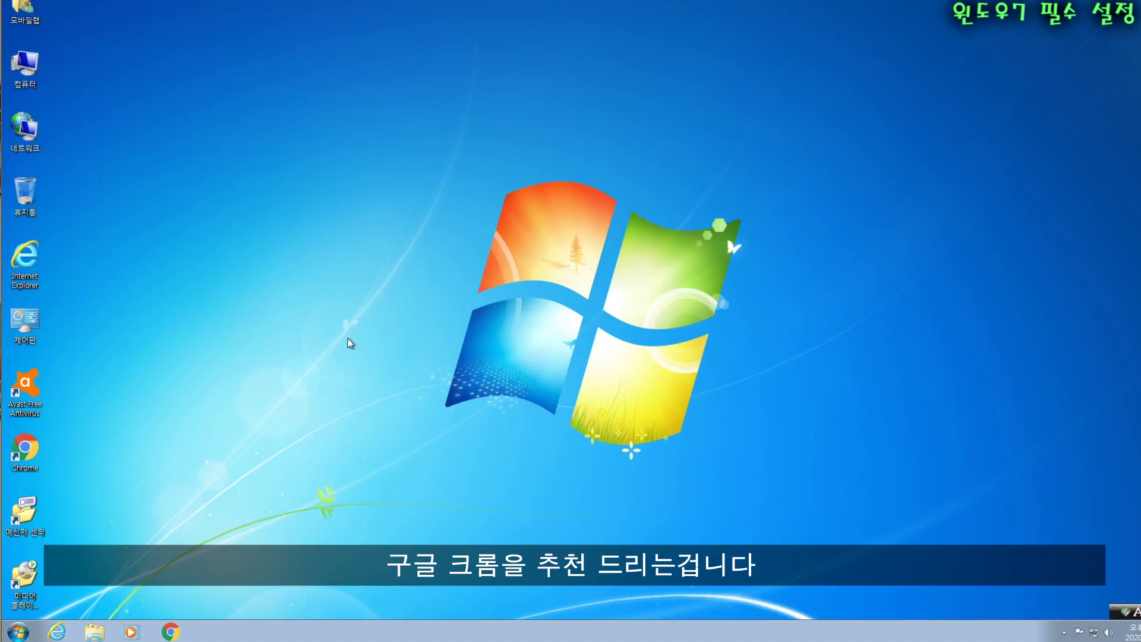
drag(80, 476, 9, 152)
click(192, 262)
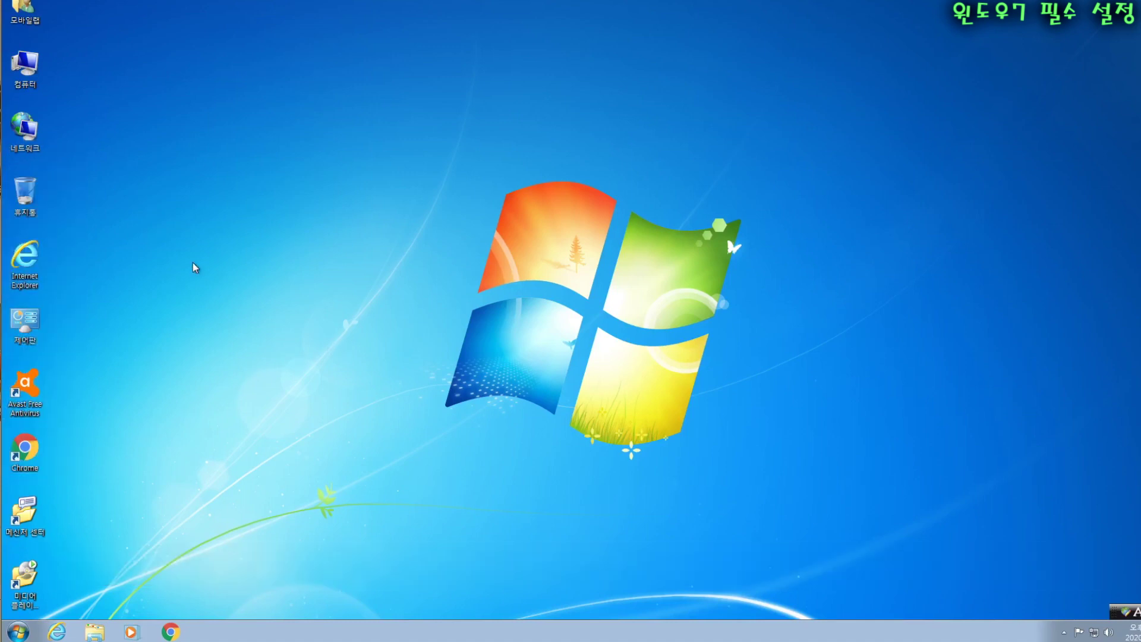